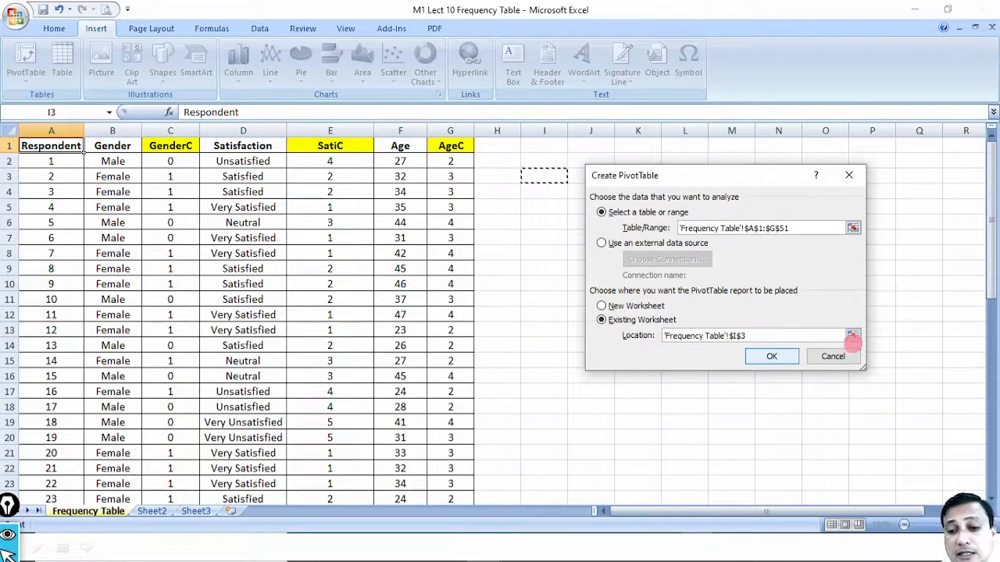
Create the PivotTable from A1:G51 at cell I3 of the existing worksheet, with Gender as row labels and Satisfaction as column labels
left_click(771, 356)
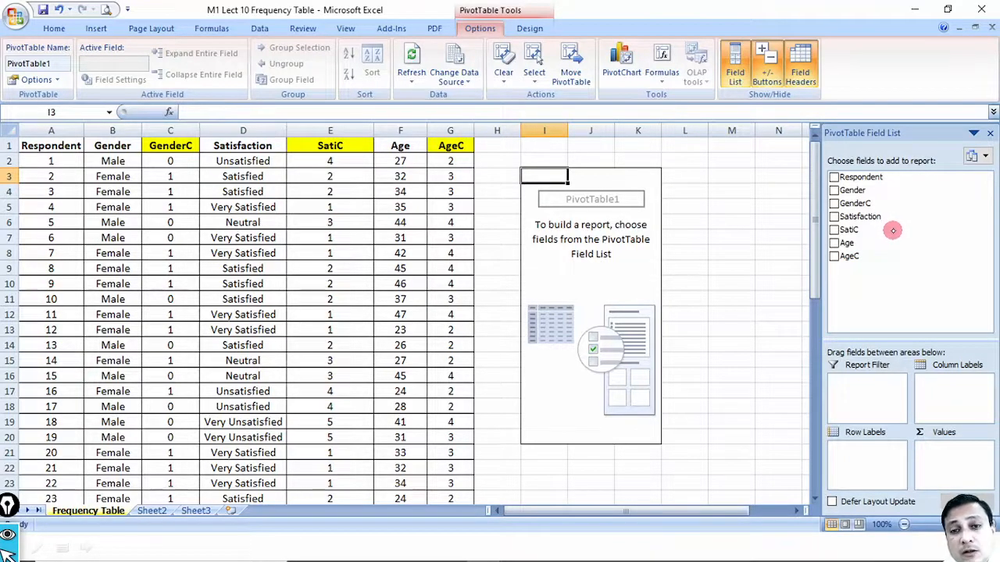
left_click(855, 189)
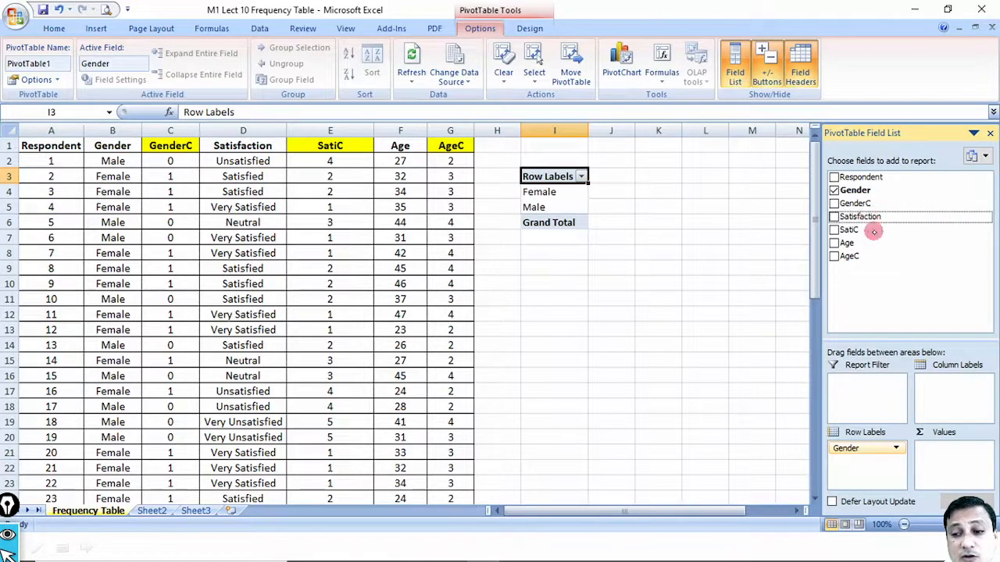
left_click_drag(870, 223, 908, 377)
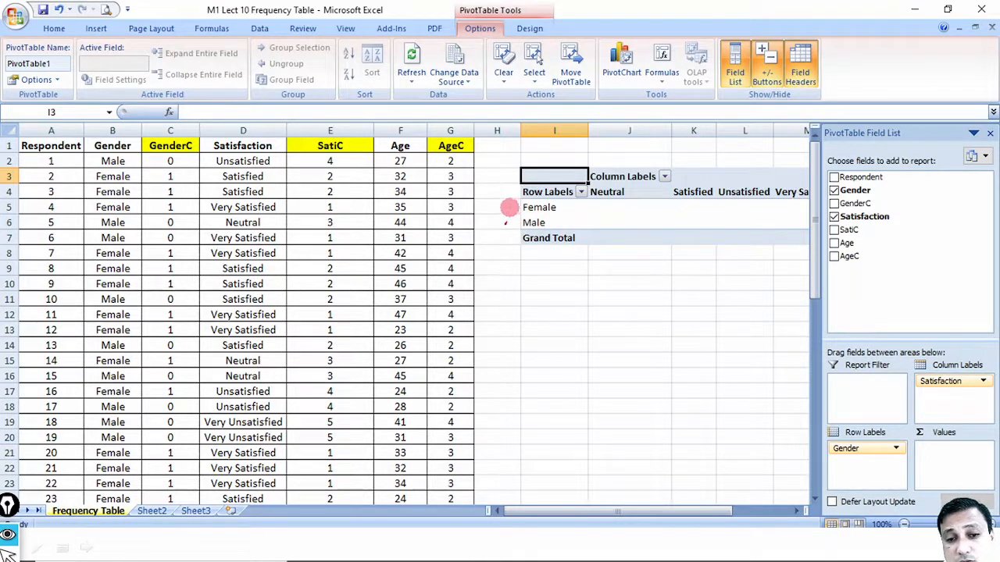
mouse_move(497, 205)
left_mouse_down()
mouse_move(513, 205)
mouse_move(513, 221)
left_mouse_up()
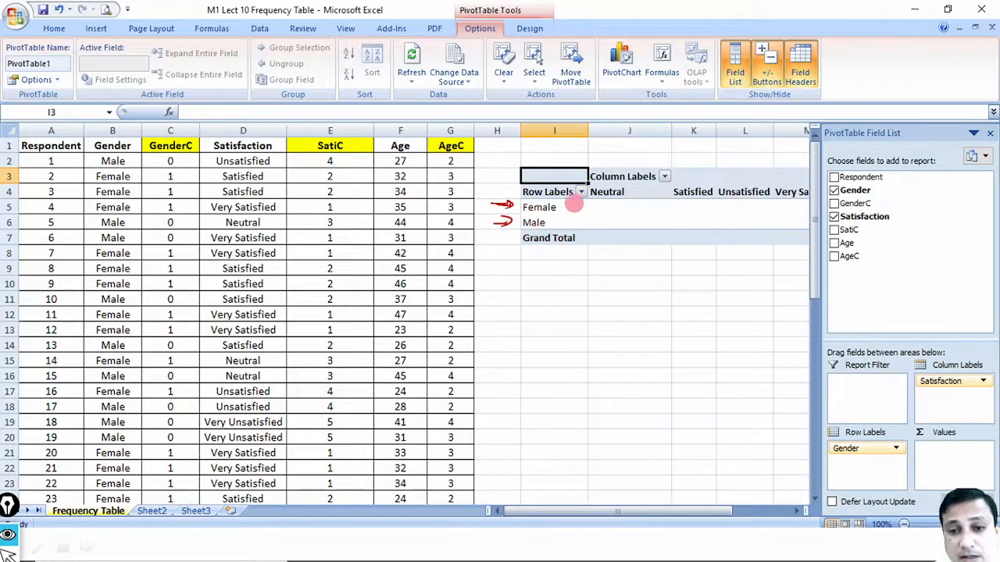
mouse_move(626, 156)
left_mouse_down()
mouse_move(626, 178)
mouse_move(631, 171)
left_mouse_up()
mouse_move(702, 156)
left_mouse_down()
mouse_move(701, 181)
mouse_move(730, 178)
left_mouse_up()
left_click_drag(774, 154, 774, 178)
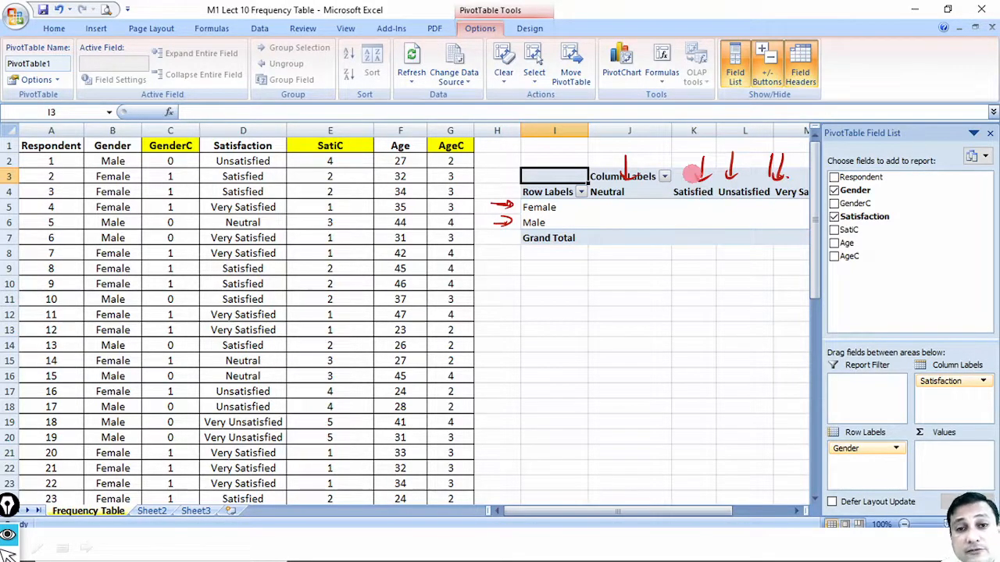
key("ctrl+shift+7")
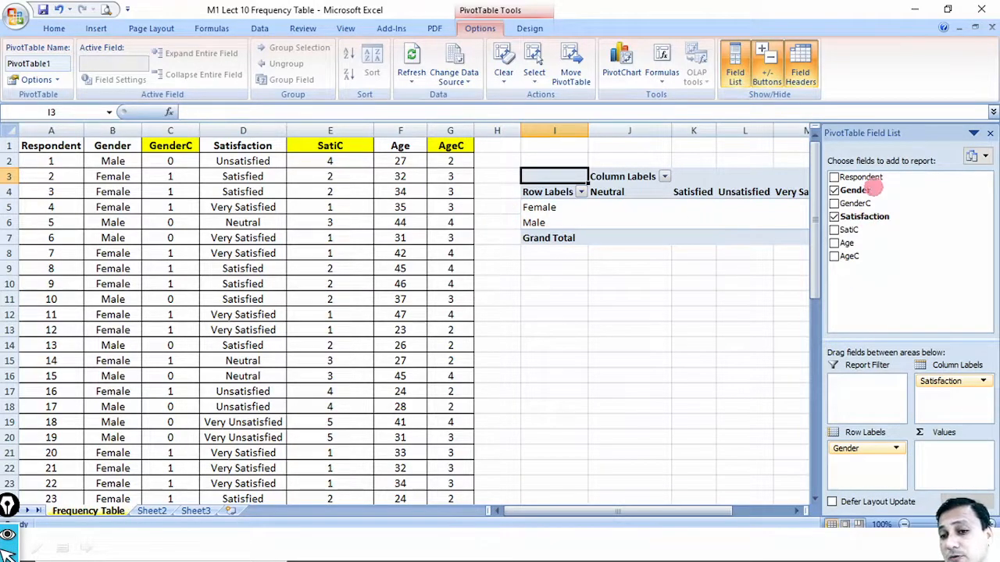
Add the Respondent field to the PivotTable's values
left_click(875, 178)
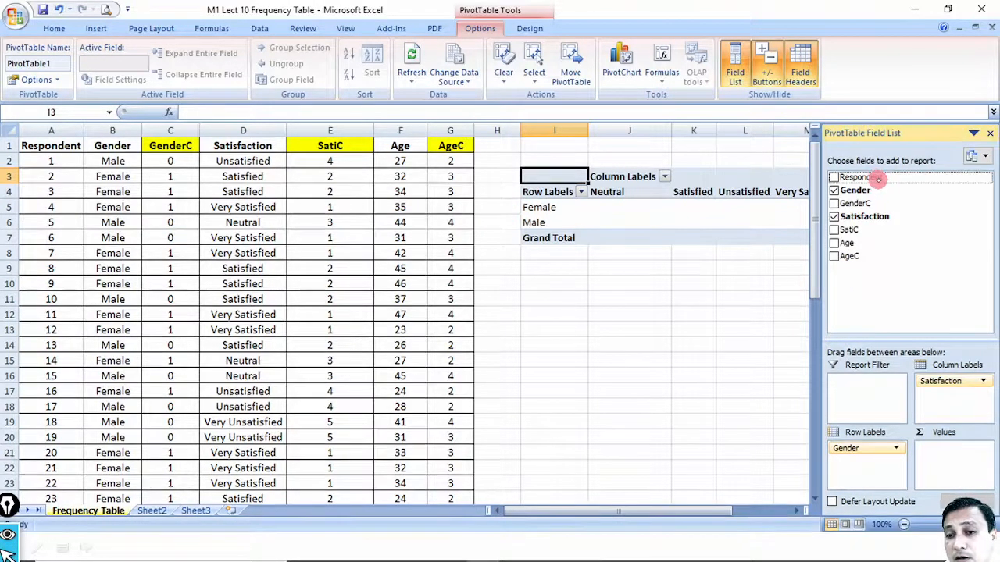
left_click(875, 177)
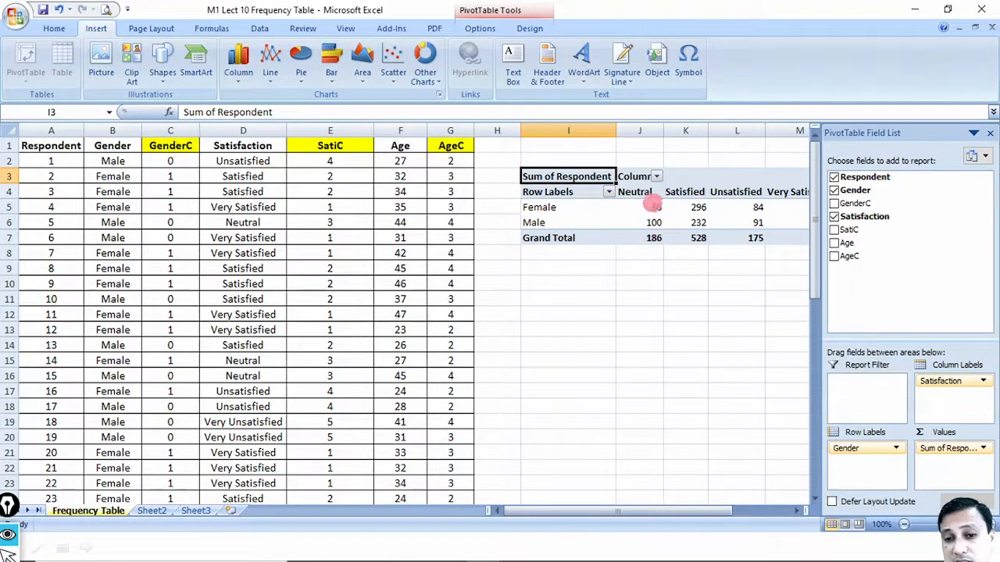
left_click_drag(657, 199, 640, 246)
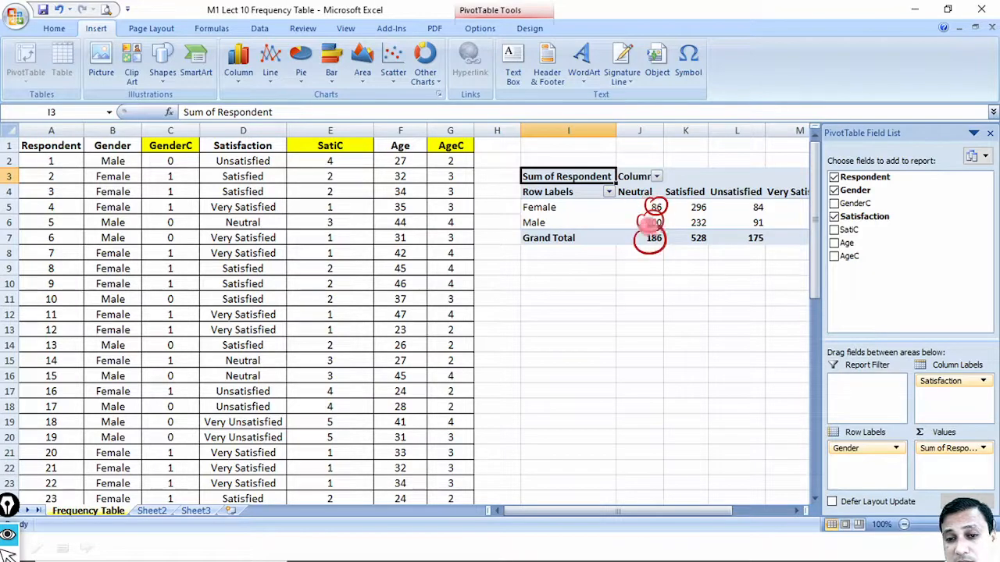
mouse_move(540, 160)
left_mouse_down()
mouse_move(511, 191)
mouse_move(544, 159)
left_mouse_up()
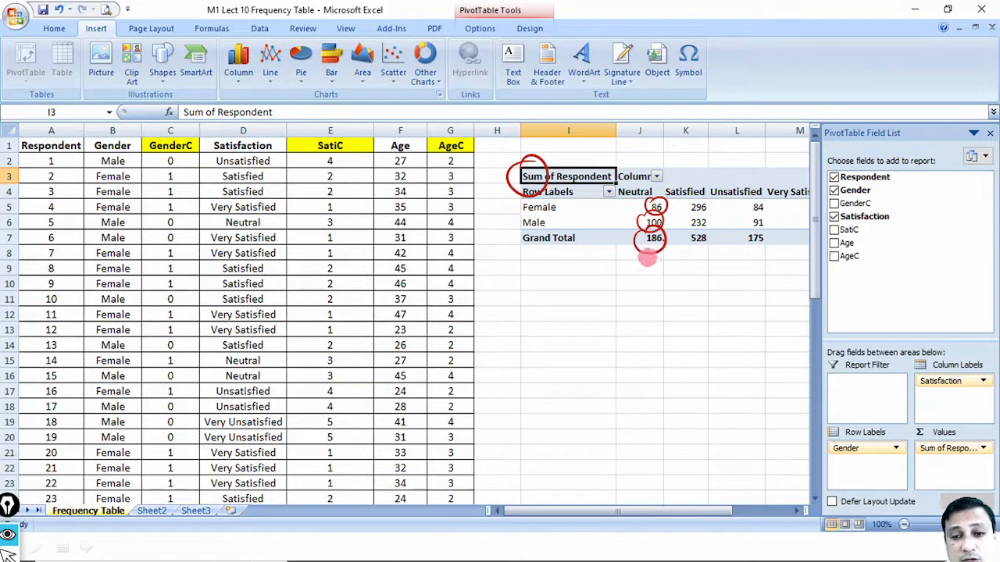
left_click_drag(649, 260, 650, 280)
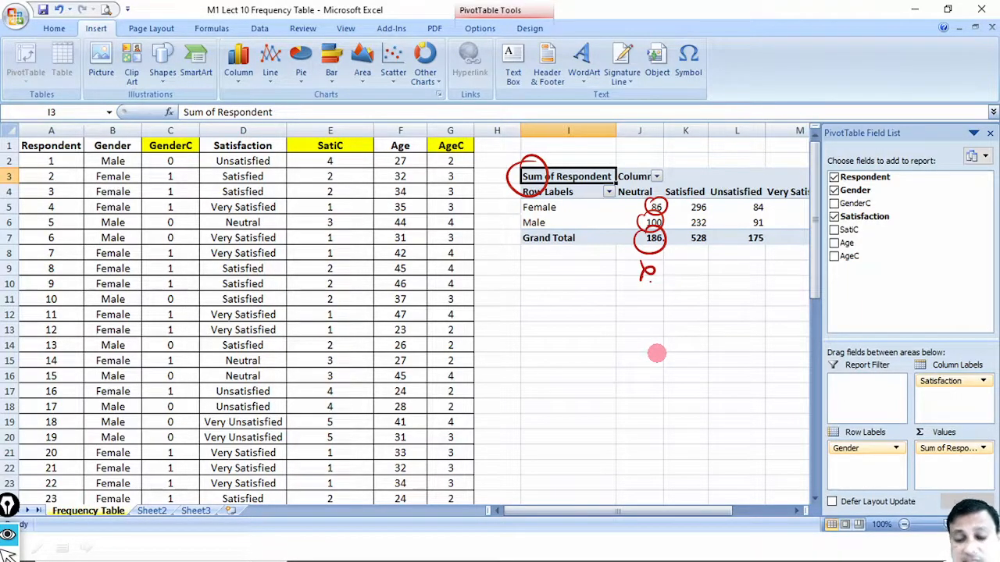
key("e")
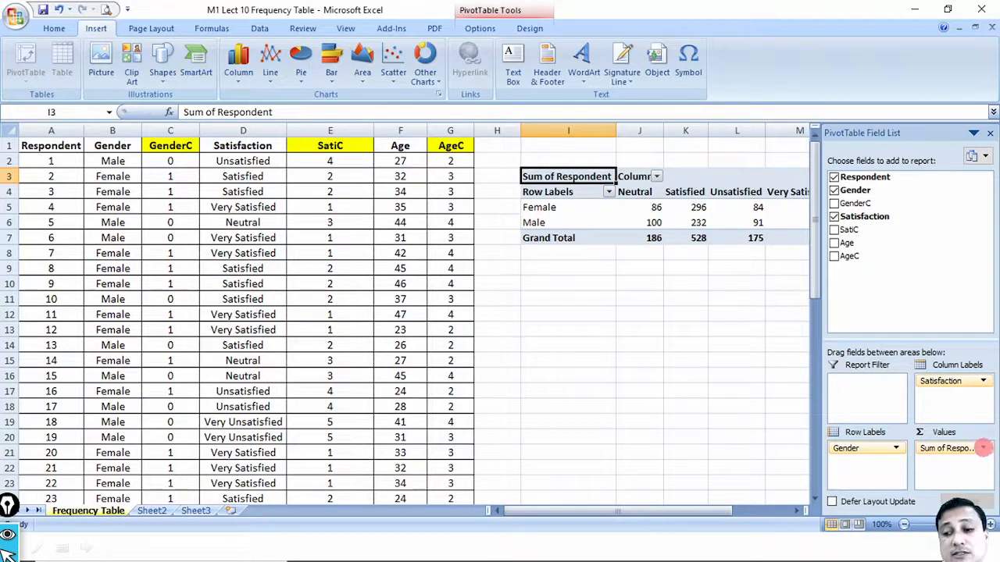
Summarize the PivotTable's Respondent value field by Count
left_click(982, 448)
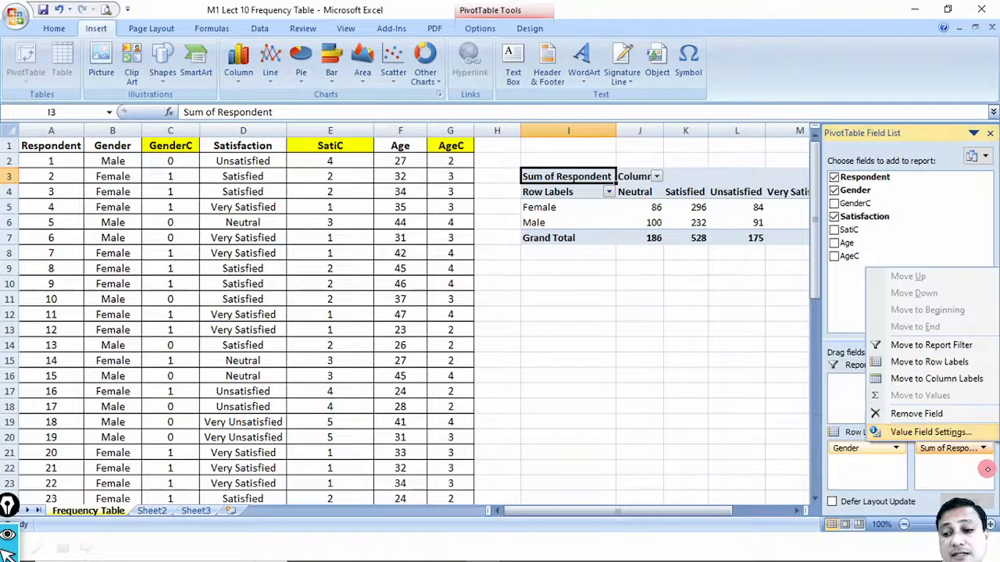
left_click(952, 432)
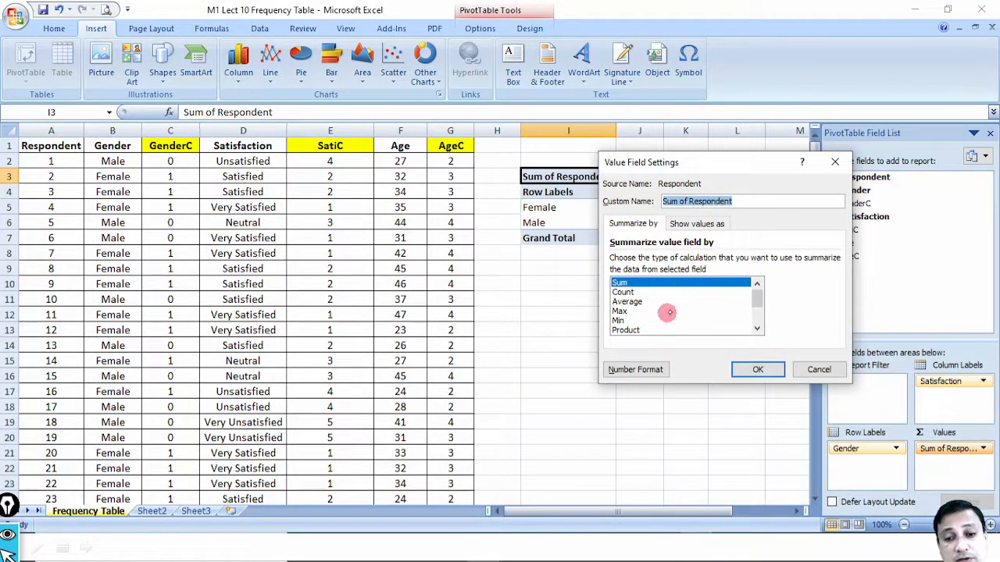
left_click(625, 292)
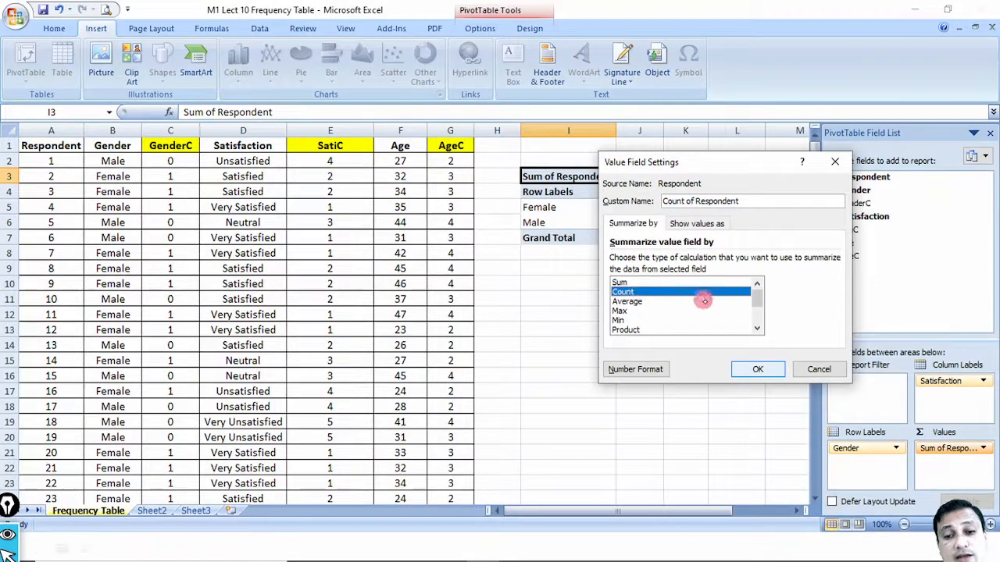
left_click(762, 370)
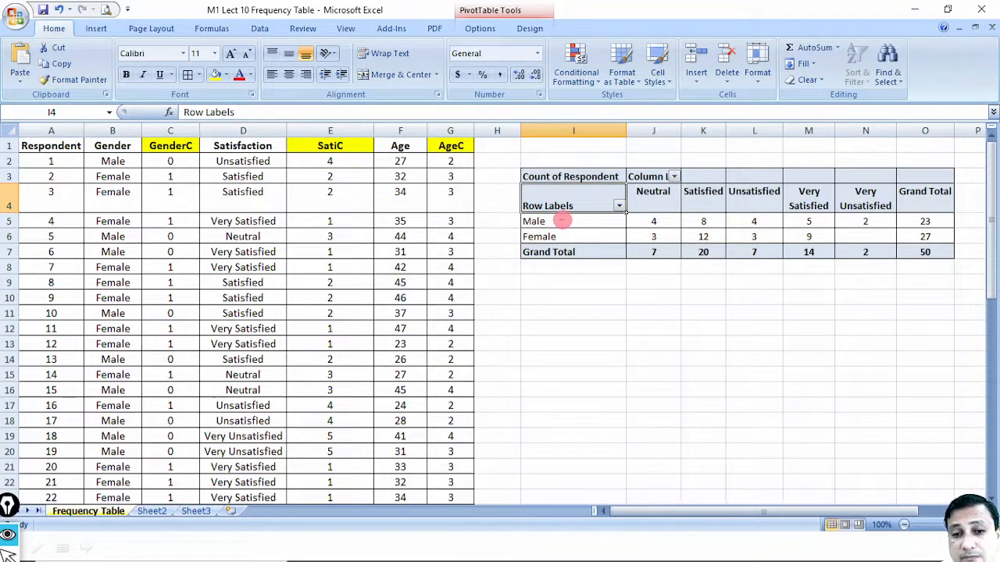
left_click_drag(558, 222, 586, 222)
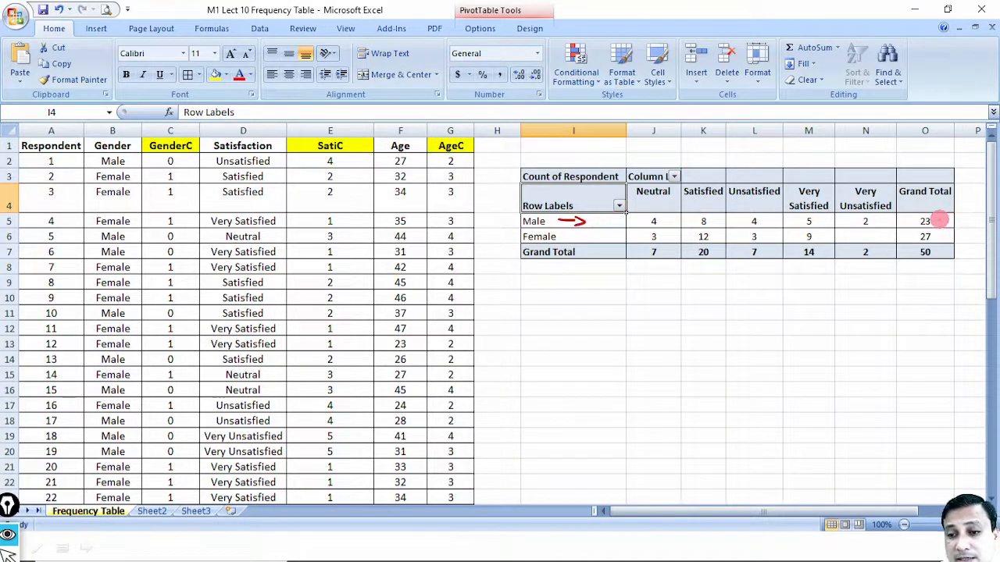
left_click_drag(939, 221, 956, 219)
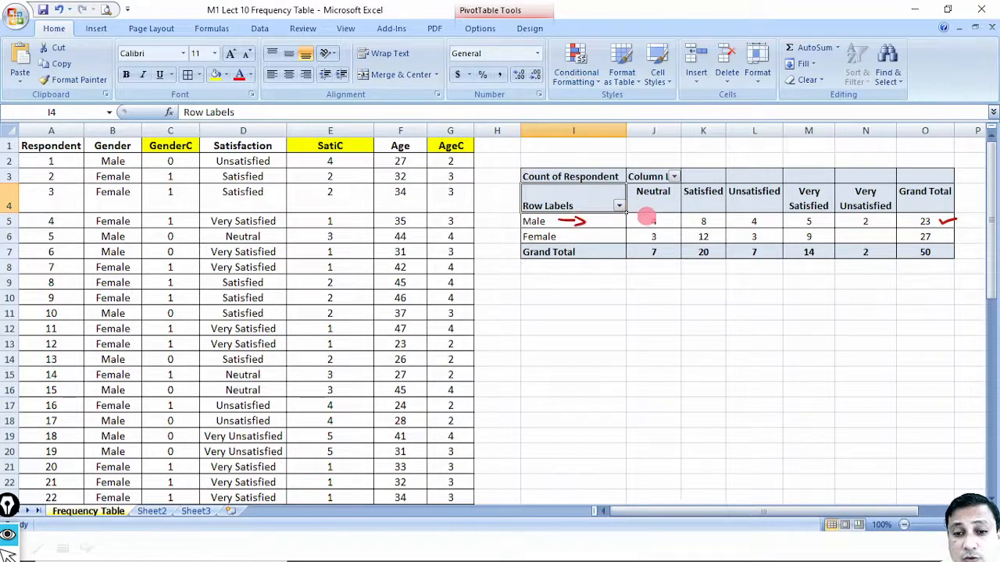
mouse_move(648, 218)
left_mouse_down()
mouse_move(642, 231)
mouse_move(664, 225)
mouse_move(654, 204)
left_mouse_up()
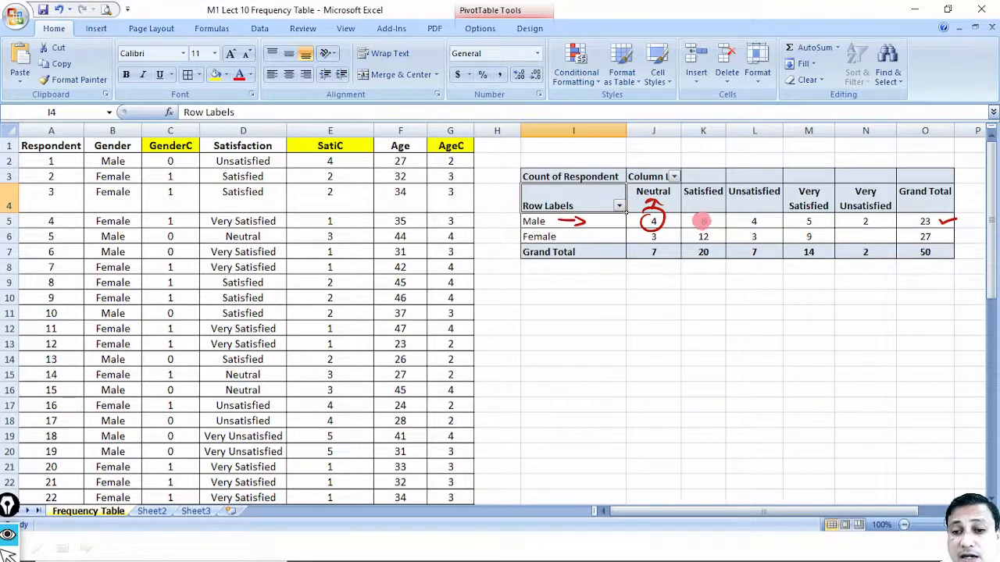
mouse_move(701, 211)
left_mouse_down()
mouse_move(696, 233)
mouse_move(715, 223)
mouse_move(703, 196)
left_mouse_up()
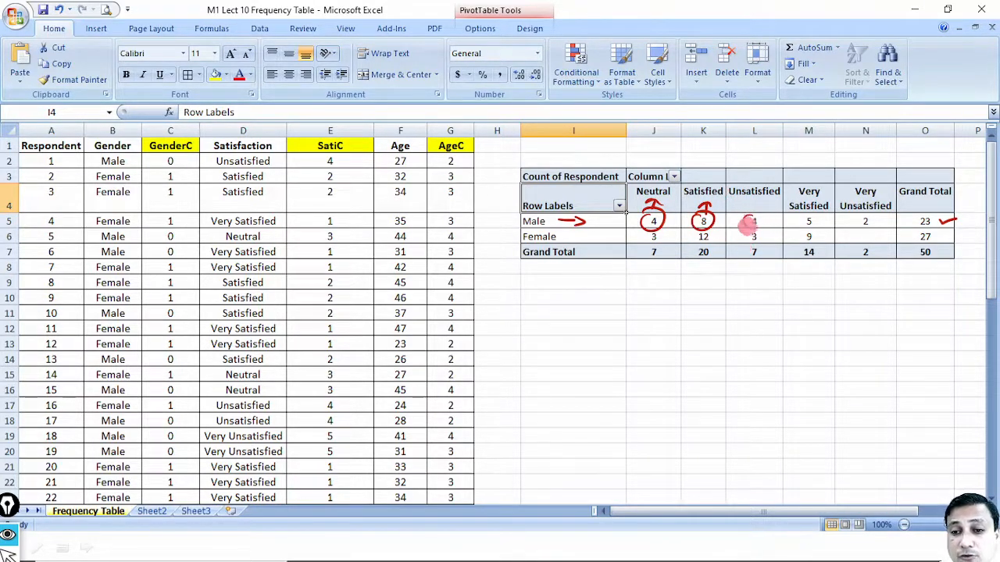
mouse_move(749, 225)
left_mouse_down()
mouse_move(797, 226)
mouse_move(812, 210)
left_mouse_up()
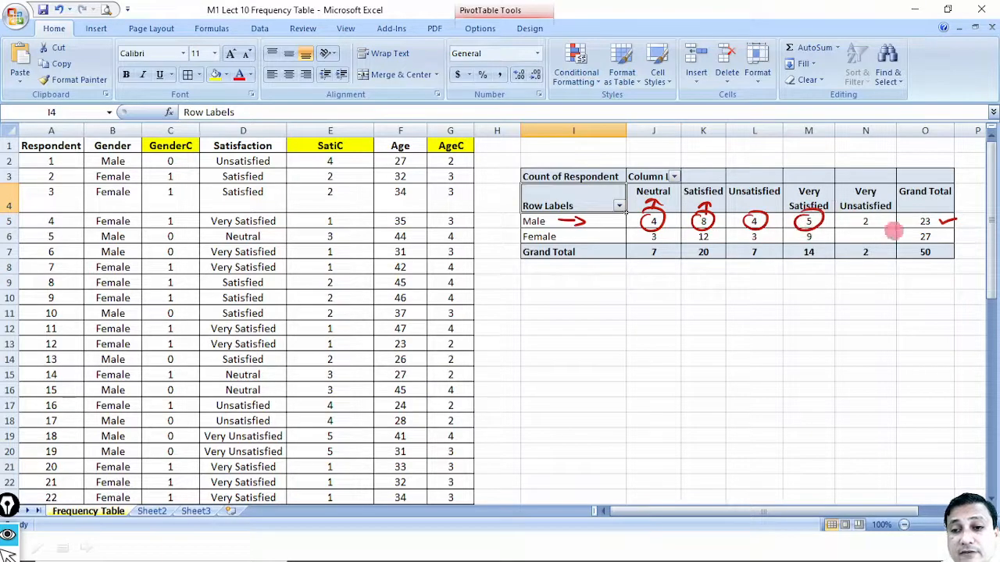
mouse_move(868, 232)
left_mouse_down()
mouse_move(859, 209)
mouse_move(869, 226)
left_mouse_up()
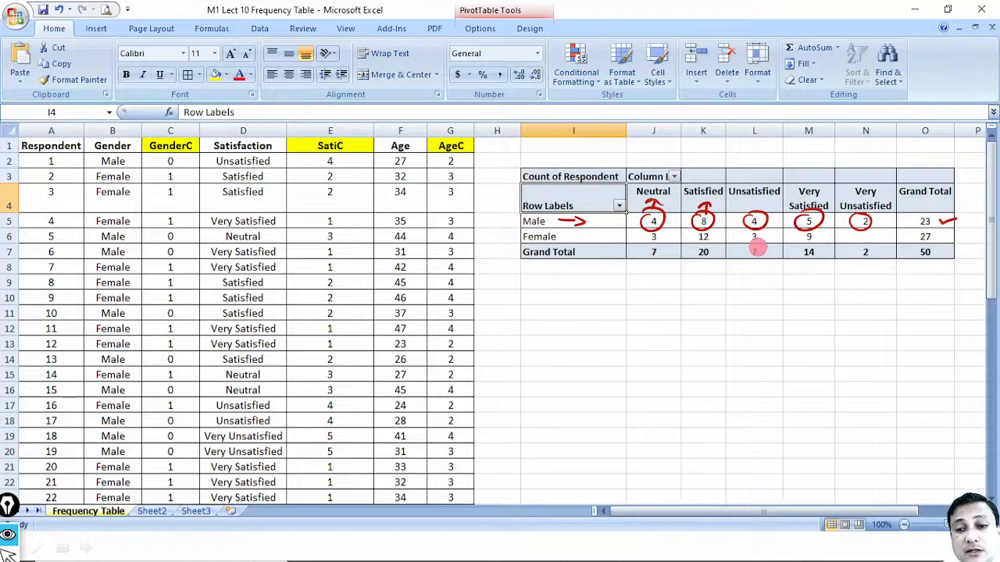
mouse_move(756, 242)
left_mouse_down()
mouse_move(743, 263)
mouse_move(764, 243)
left_mouse_up()
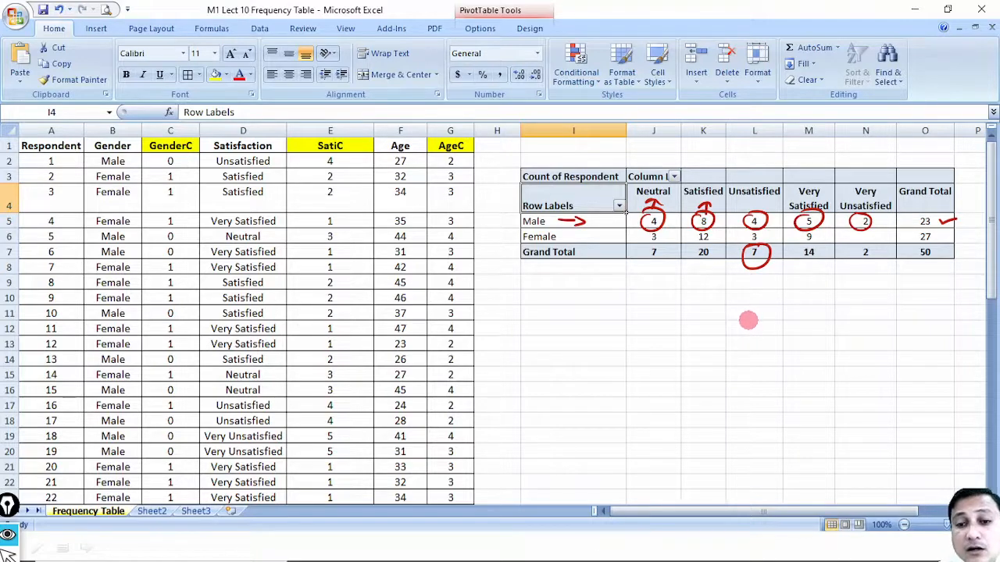
mouse_move(652, 231)
left_mouse_down()
mouse_move(663, 237)
mouse_move(652, 230)
left_mouse_up()
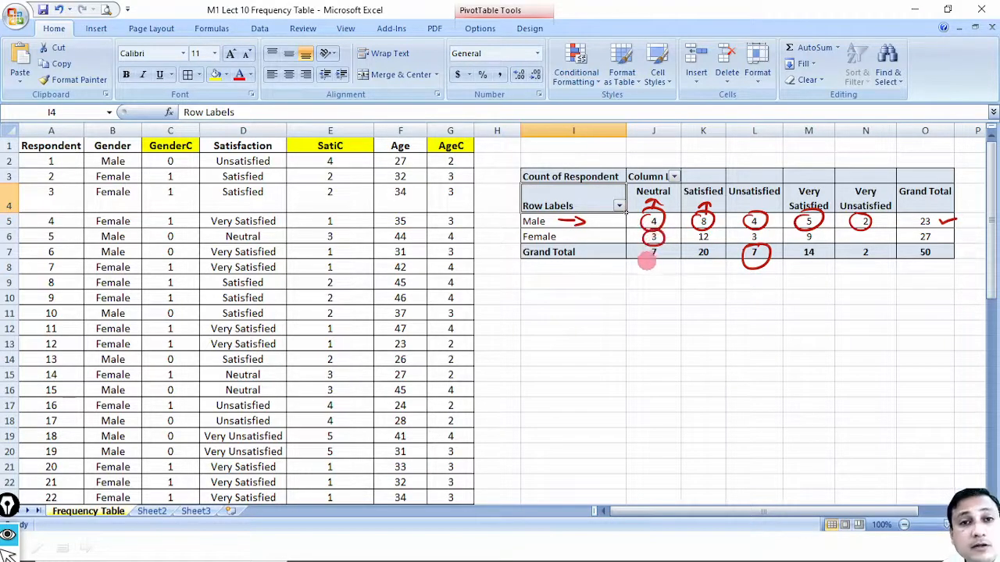
key("e")
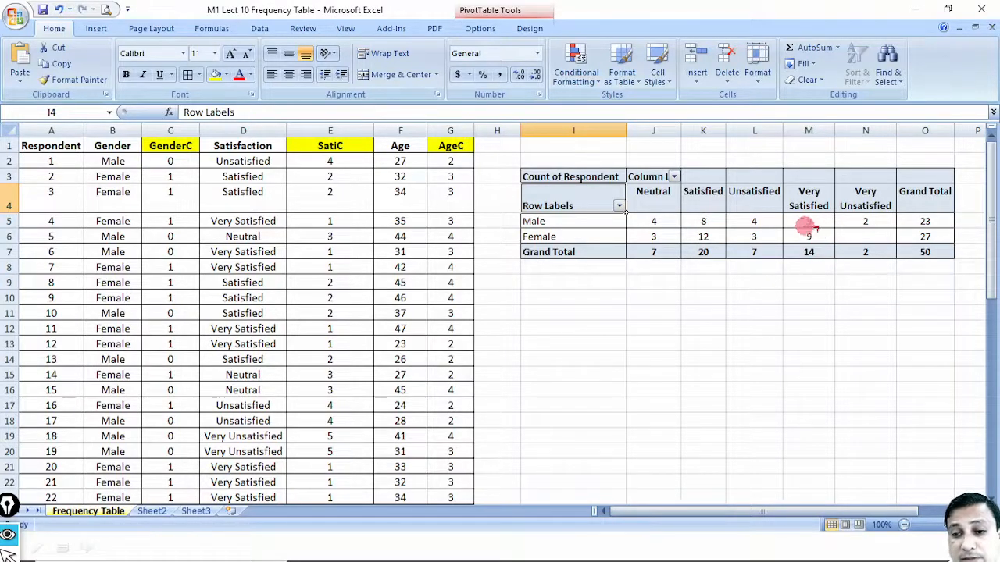
left_click_drag(813, 227, 822, 236)
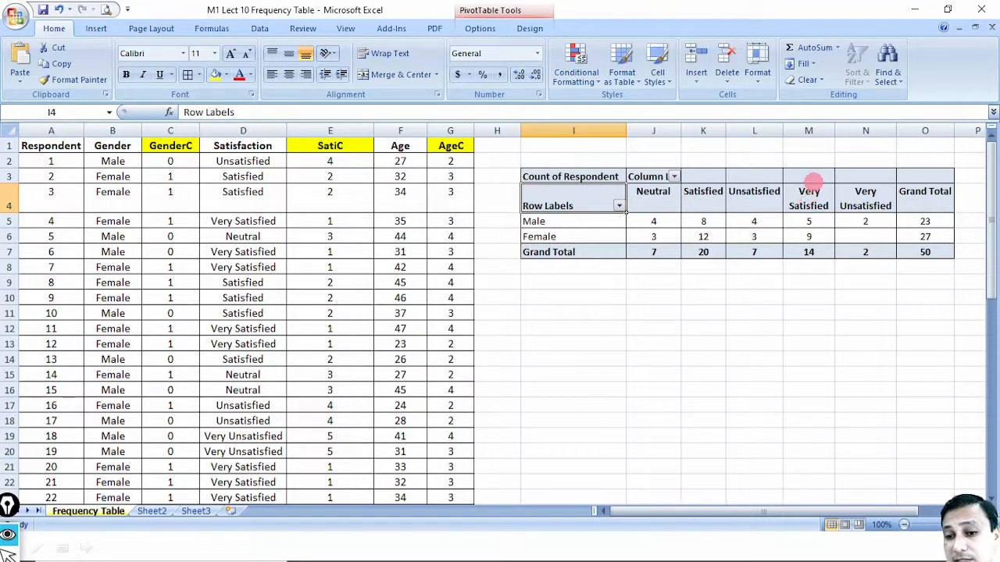
mouse_move(814, 192)
left_mouse_down()
mouse_move(820, 167)
mouse_move(625, 160)
mouse_move(618, 179)
mouse_move(633, 175)
mouse_move(672, 197)
mouse_move(688, 154)
mouse_move(725, 179)
left_mouse_up()
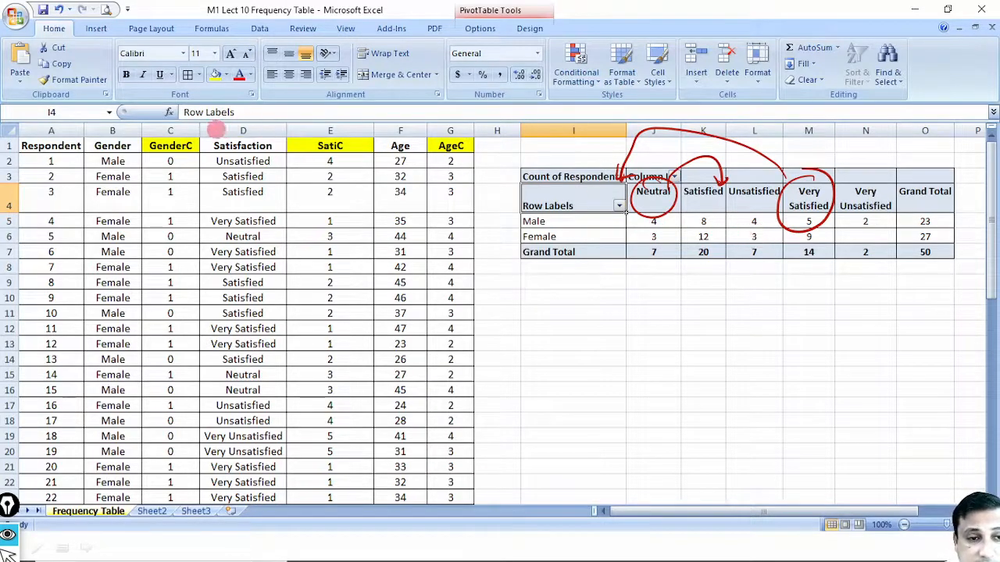
mouse_move(101, 130)
left_mouse_down()
mouse_move(94, 157)
mouse_move(137, 142)
mouse_move(100, 128)
left_mouse_up()
mouse_move(238, 135)
left_mouse_down()
mouse_move(234, 162)
mouse_move(210, 132)
mouse_move(194, 188)
mouse_move(208, 197)
left_mouse_up()
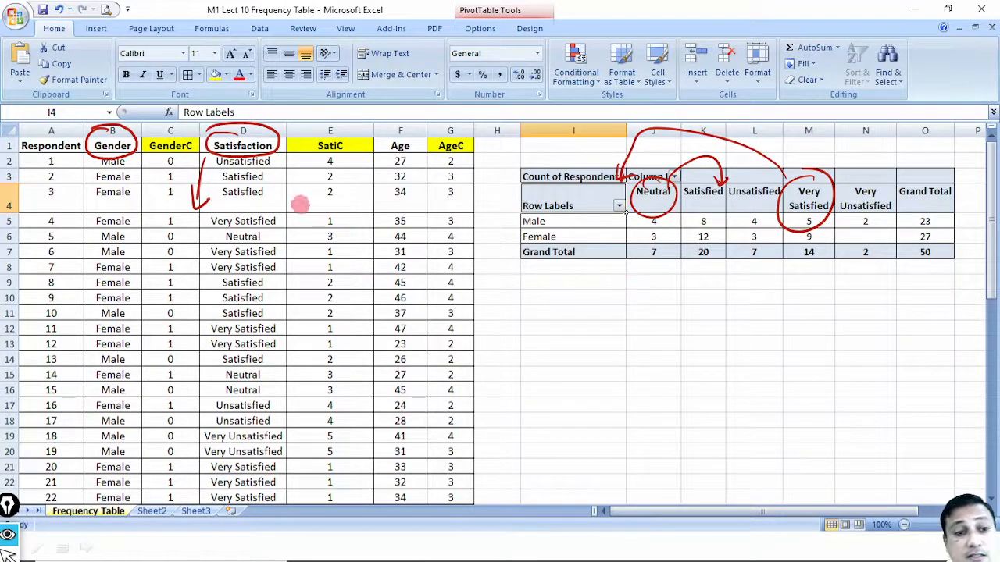
left_click_drag(272, 162, 277, 194)
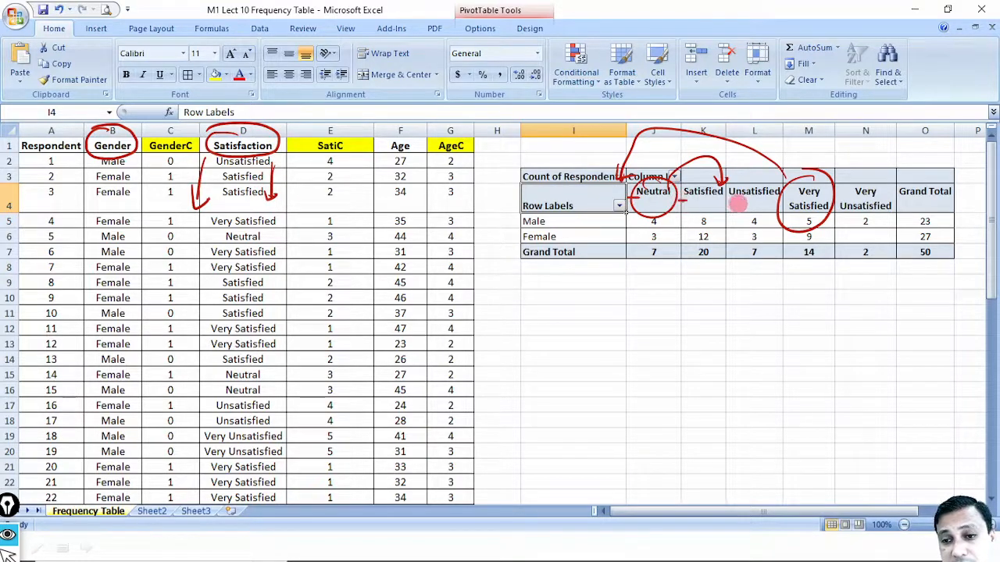
left_click_drag(803, 196, 789, 196)
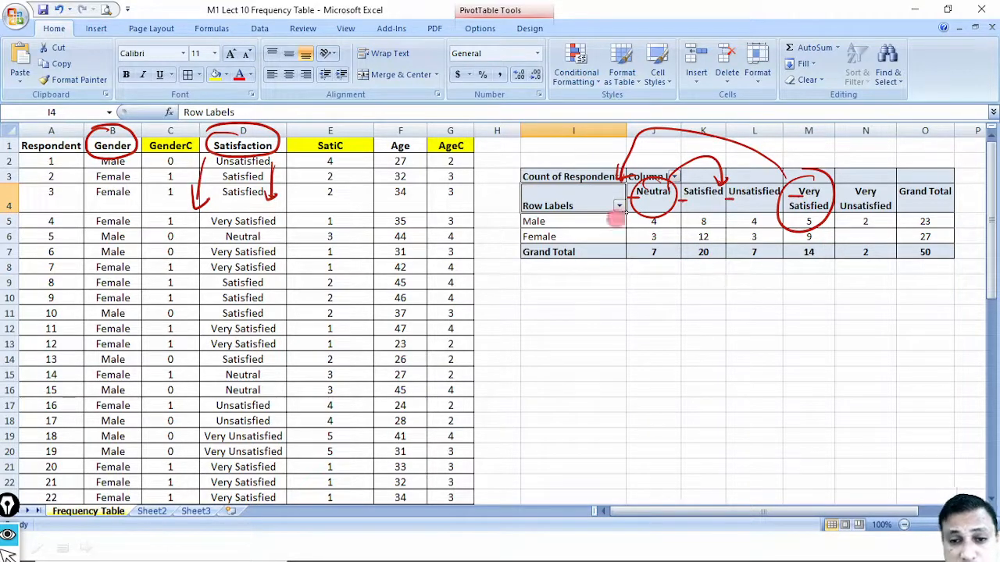
mouse_move(510, 223)
left_mouse_down()
mouse_move(521, 222)
mouse_move(518, 235)
left_mouse_up()
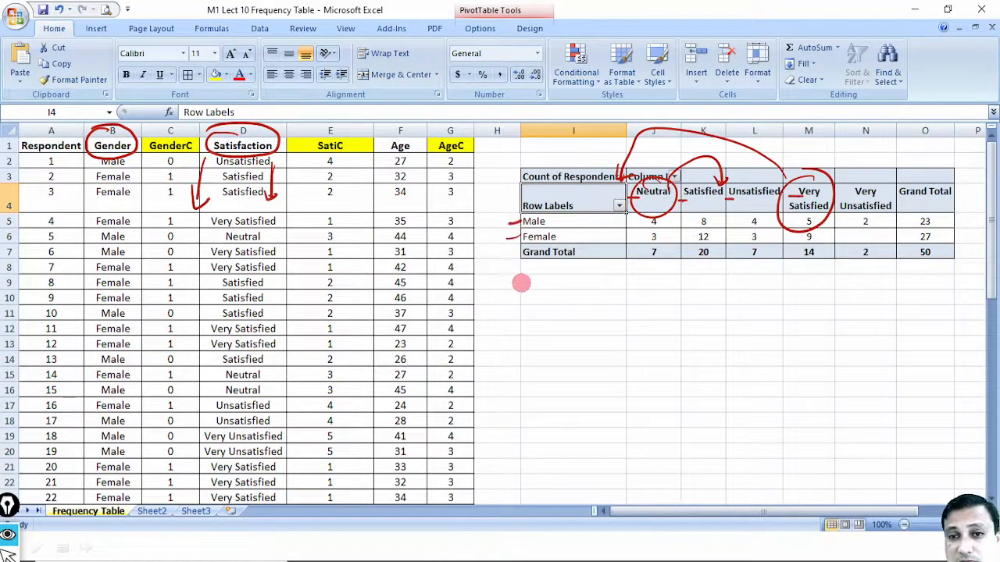
mouse_move(324, 132)
left_mouse_down()
mouse_move(340, 160)
mouse_move(332, 127)
left_mouse_up()
mouse_move(186, 126)
left_mouse_down()
mouse_move(146, 146)
mouse_move(171, 139)
left_mouse_up()
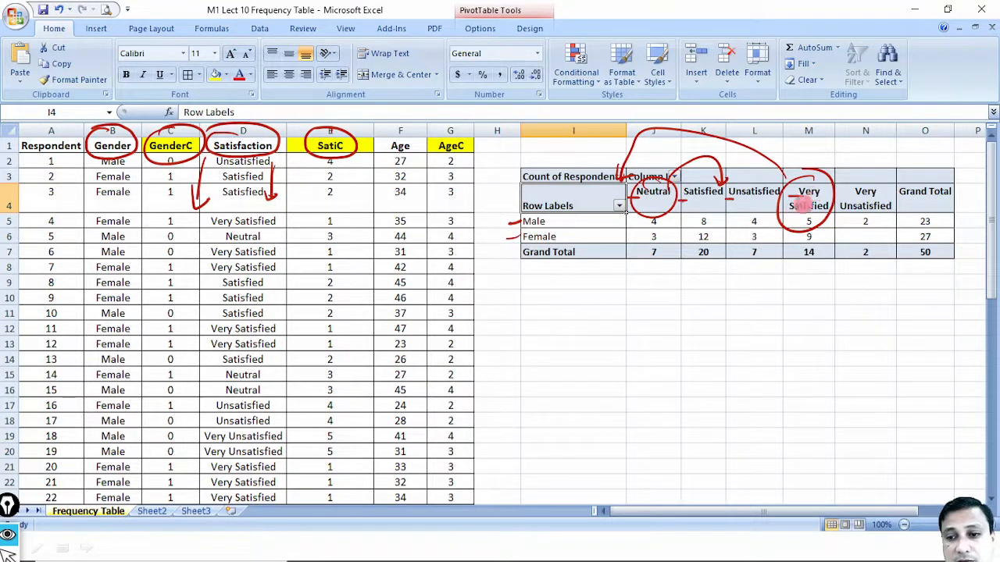
mouse_move(818, 159)
left_mouse_down()
mouse_move(820, 176)
mouse_move(816, 148)
left_mouse_up()
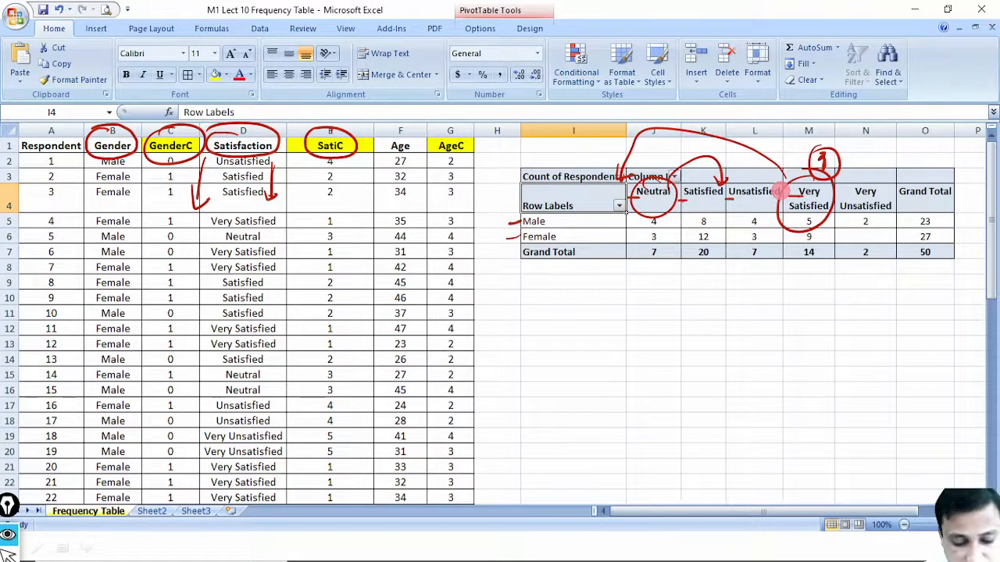
key("e")
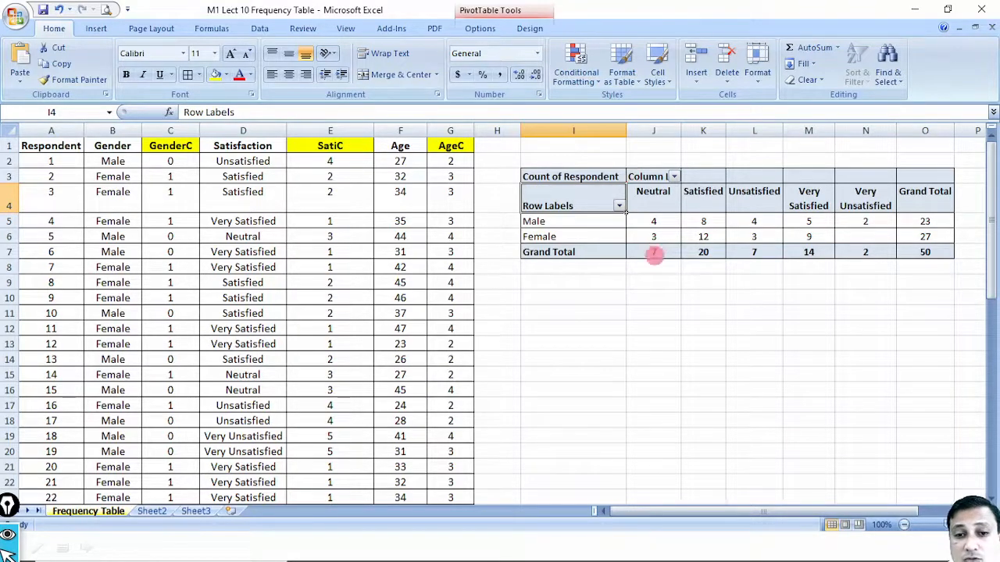
Reorder the PivotTable's satisfaction columns by moving Neutral one place right and Very Satisfied to the beginning
right_click(658, 205)
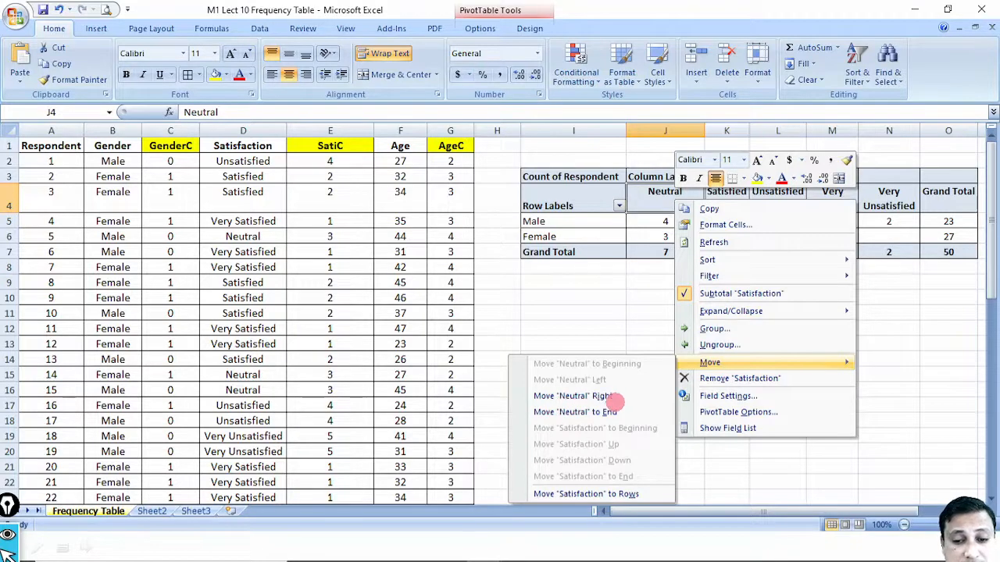
left_click(602, 396)
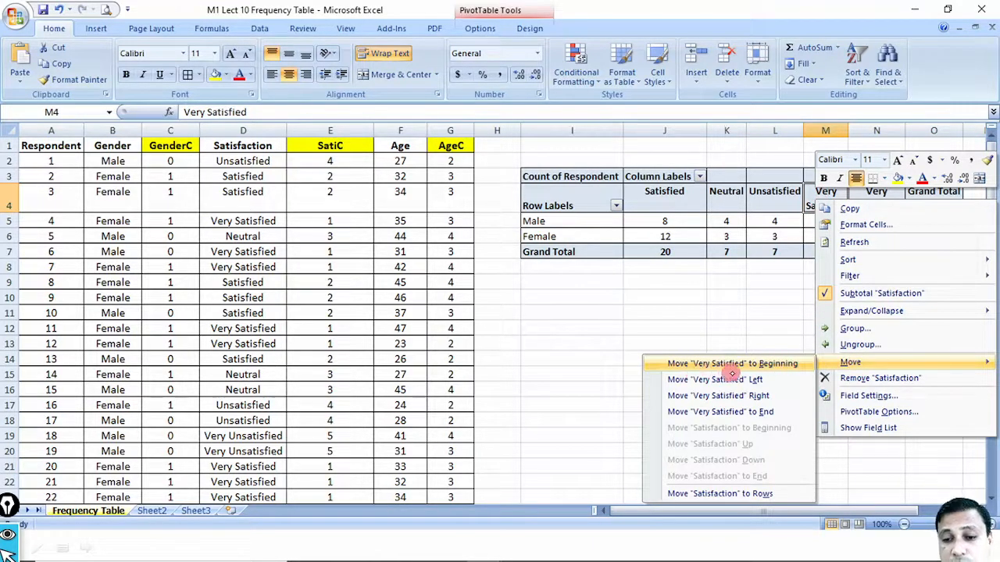
left_click(787, 365)
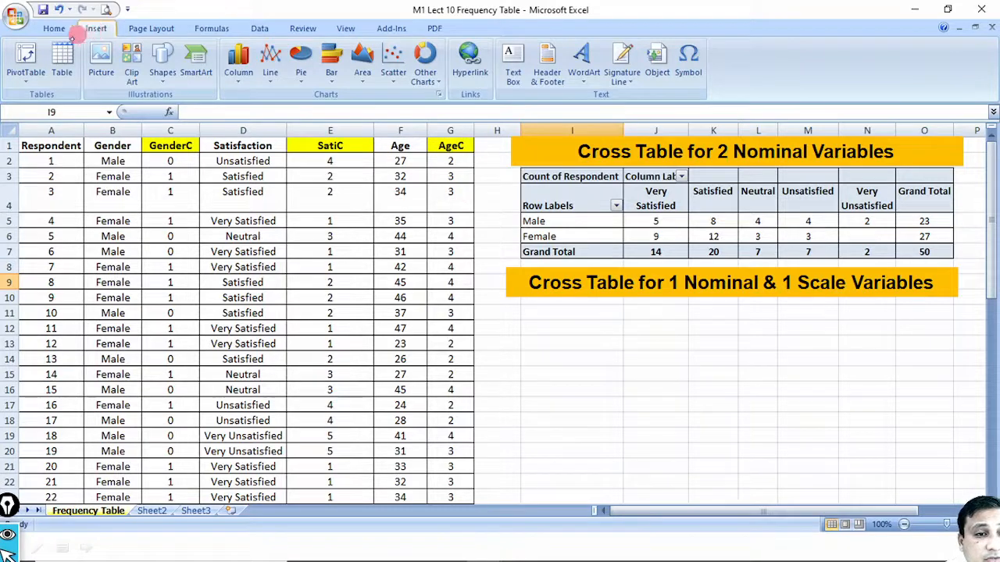
Create a second PivotTable from A1:G51 at cell I11 of the existing worksheet, with Gender as rows, Age as columns and Respondent as values
left_click(27, 60)
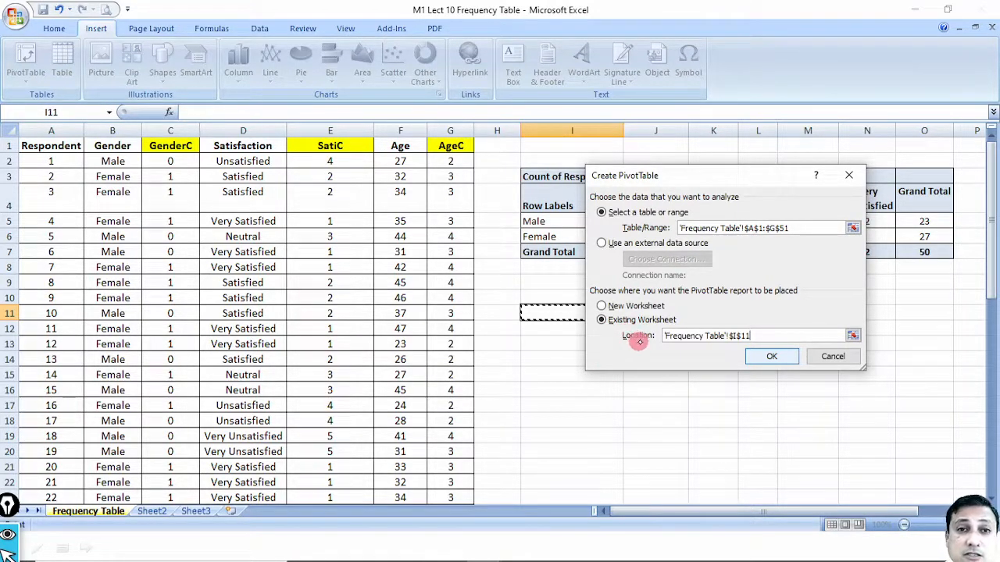
left_click(764, 358)
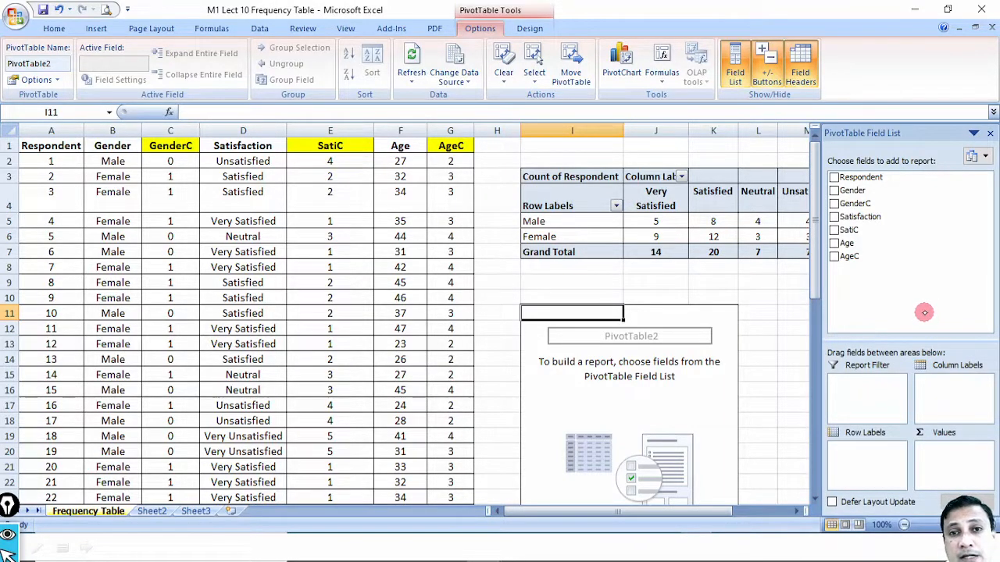
left_click(854, 191)
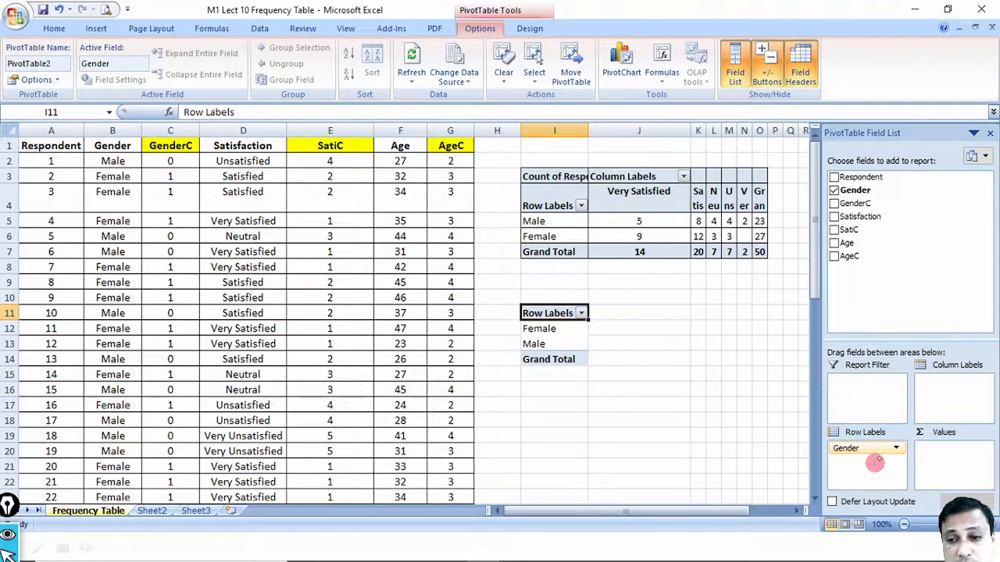
left_click(835, 242)
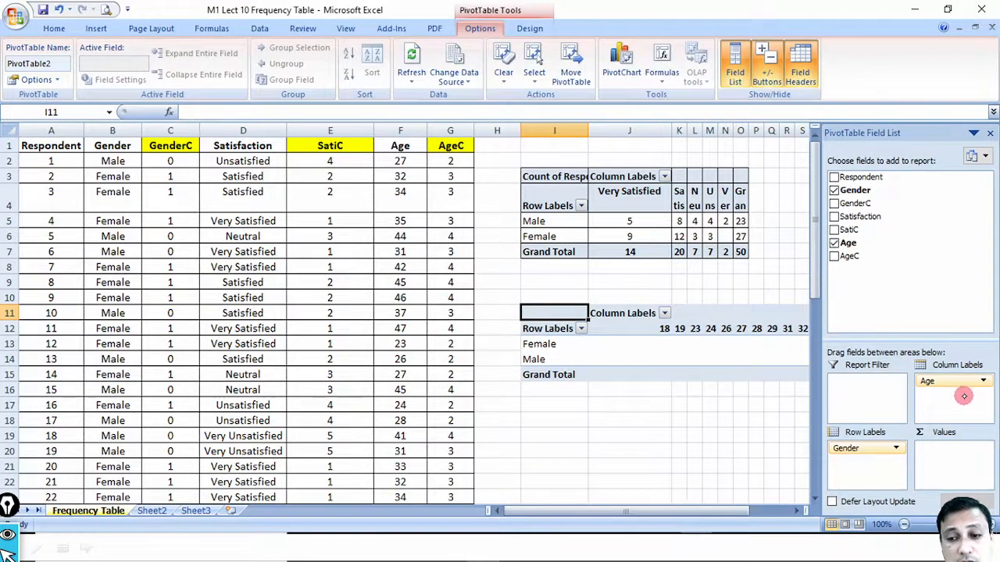
left_click(873, 177)
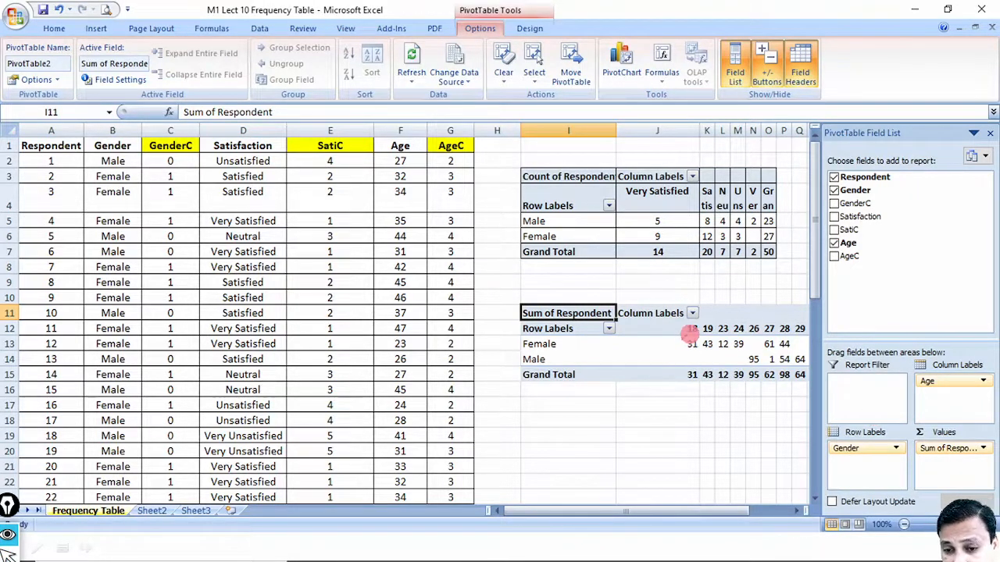
mouse_move(692, 335)
left_mouse_down()
mouse_move(680, 401)
mouse_move(699, 403)
left_mouse_up()
mouse_move(547, 297)
left_mouse_down()
mouse_move(517, 326)
mouse_move(548, 300)
left_mouse_up()
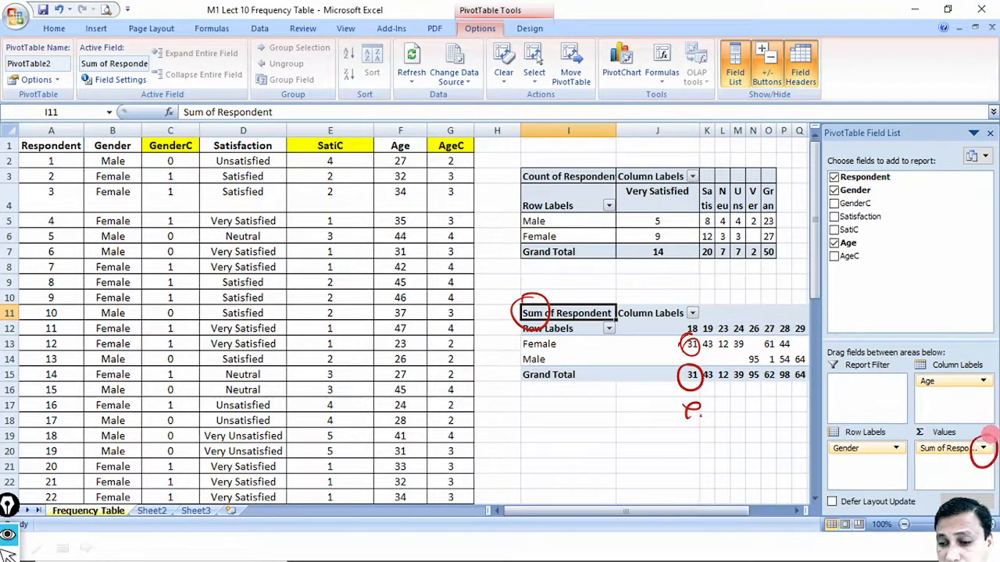
left_click_drag(978, 432, 992, 426)
key("ctrl+shift+7")
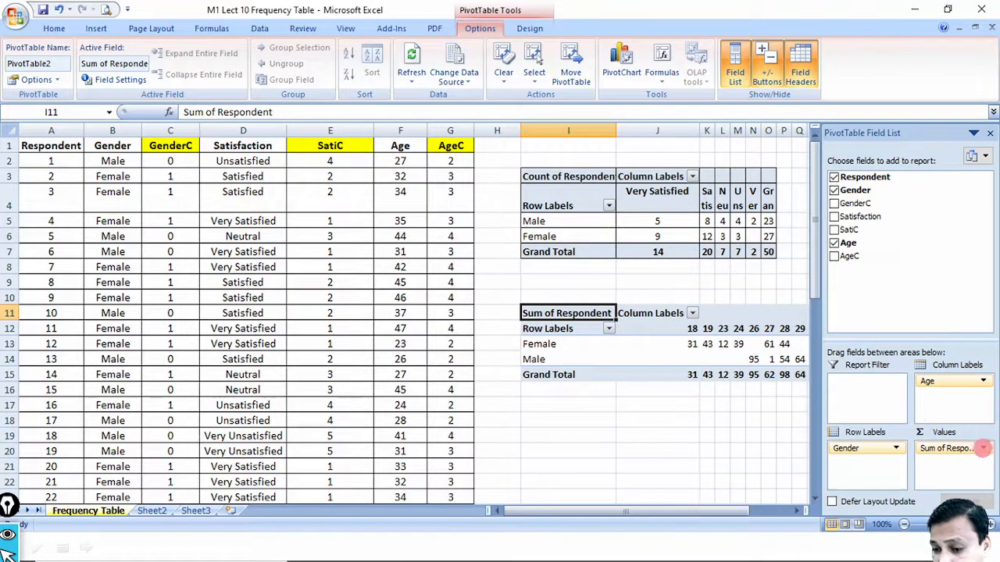
Summarize the Respondent value field of the gender-by-age PivotTable by Count
left_click(984, 449)
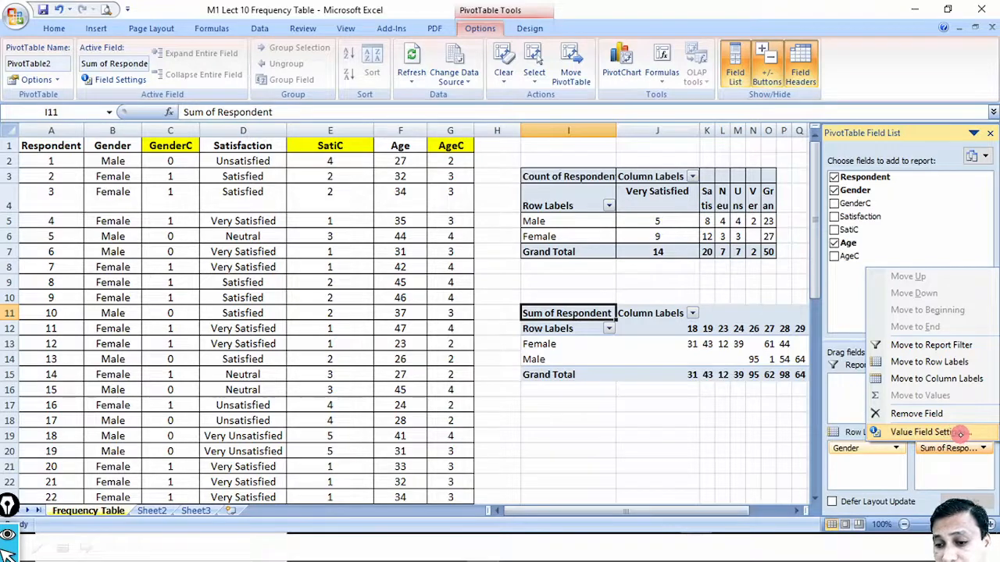
left_click(959, 432)
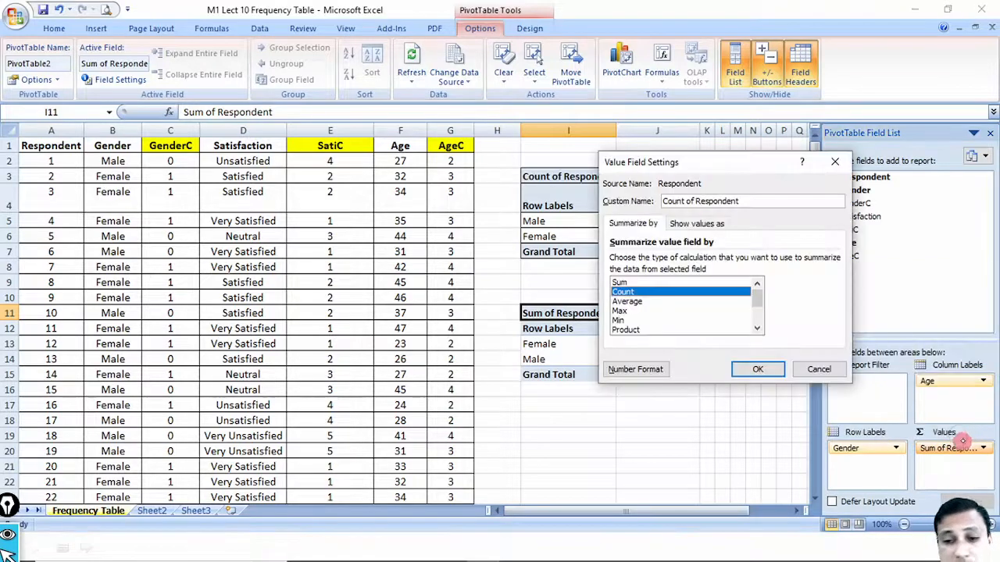
right_click(646, 292)
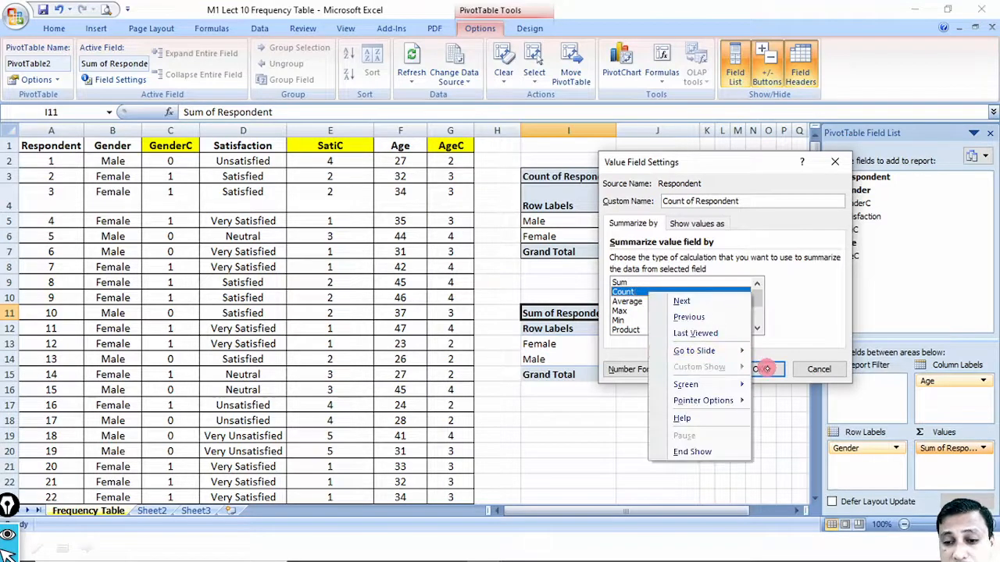
left_click(767, 369)
left_click(766, 369)
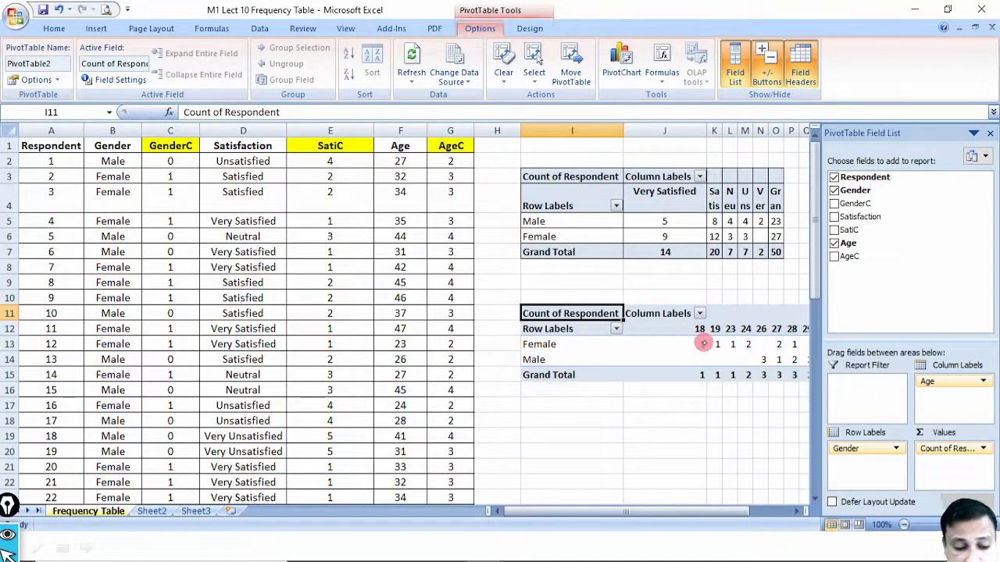
left_click(582, 385)
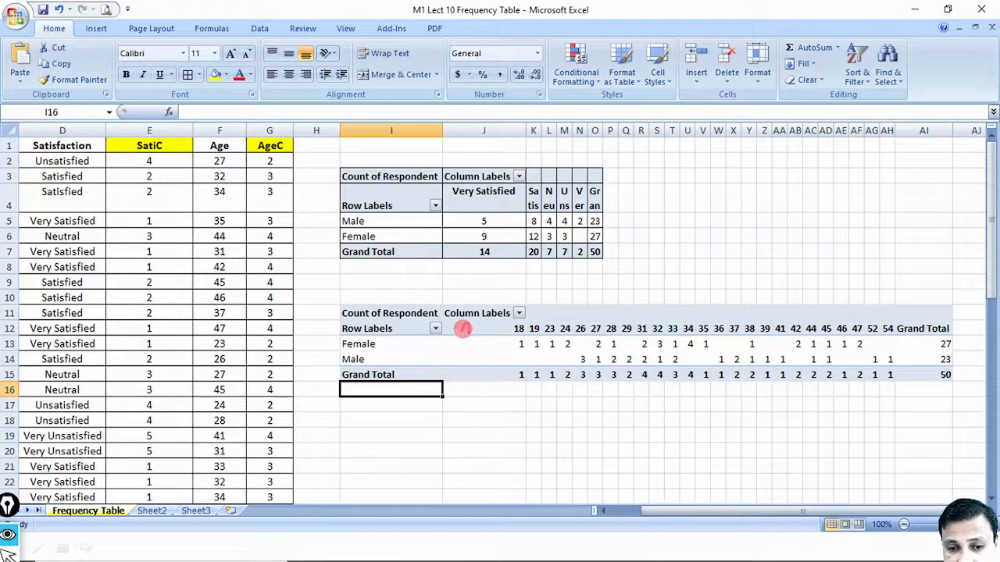
left_click_drag(462, 334, 473, 328)
mouse_move(478, 325)
left_mouse_down()
mouse_move(473, 333)
mouse_move(504, 329)
mouse_move(525, 348)
mouse_move(517, 335)
mouse_move(569, 330)
left_mouse_up()
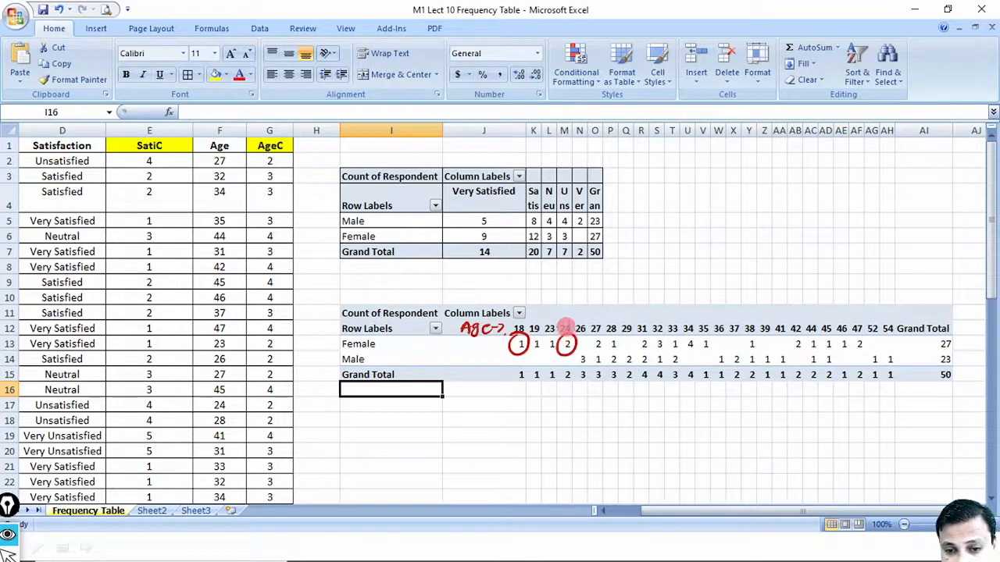
left_click_drag(677, 349, 682, 351)
left_click_drag(380, 360, 392, 364)
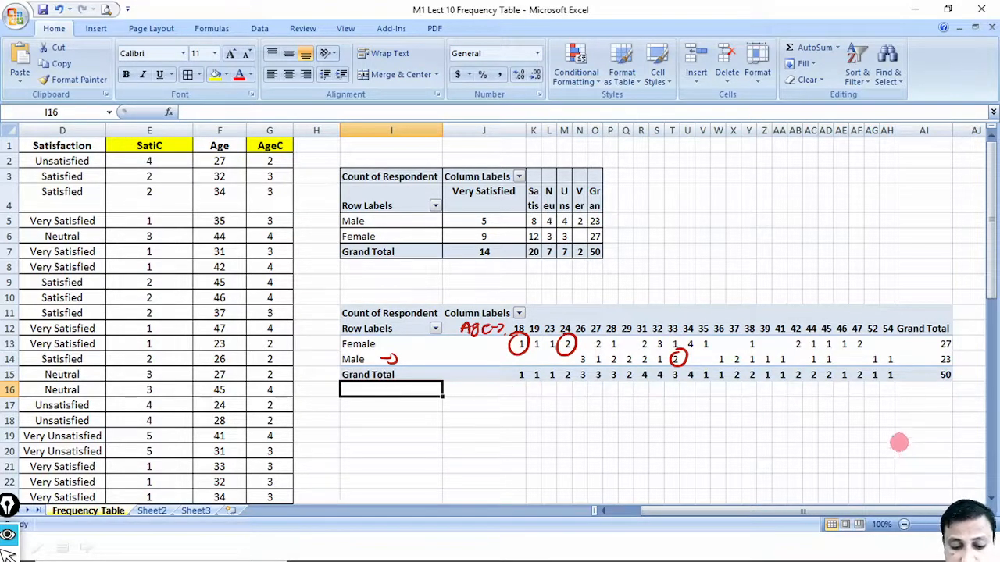
key("ctrl+shift+7")
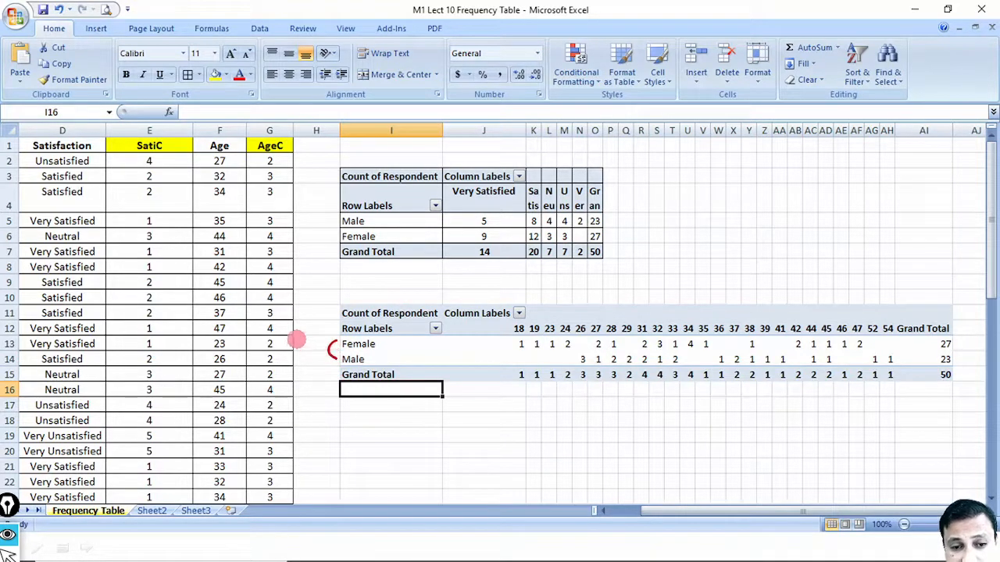
left_click_drag(307, 346, 335, 353)
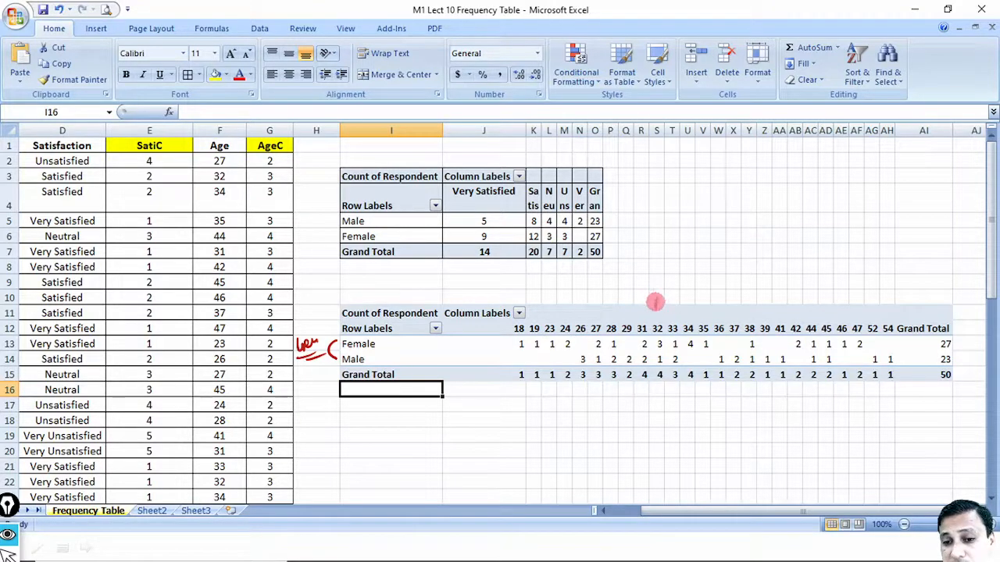
left_click_drag(655, 302, 802, 289)
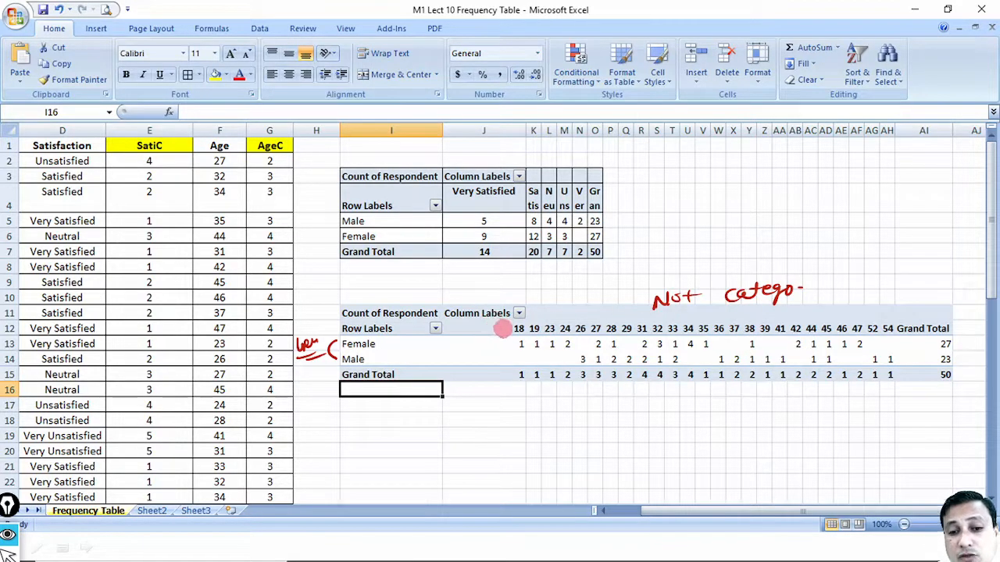
mouse_move(509, 328)
left_mouse_down()
mouse_move(538, 301)
mouse_move(572, 306)
left_mouse_up()
key("ctrl+shift+7")
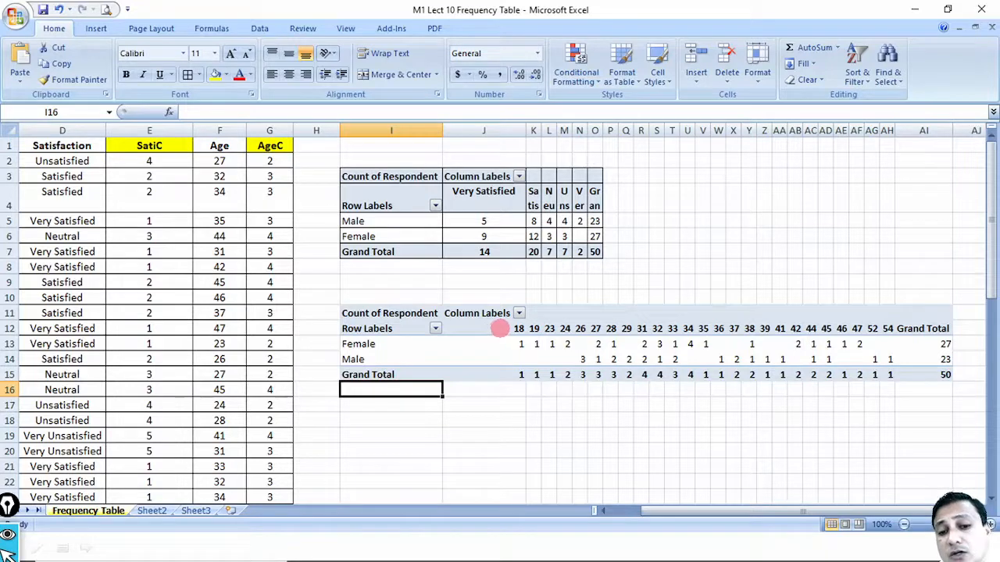
Open the grouping settings for the Age column labels of the second PivotTable
right_click(497, 329)
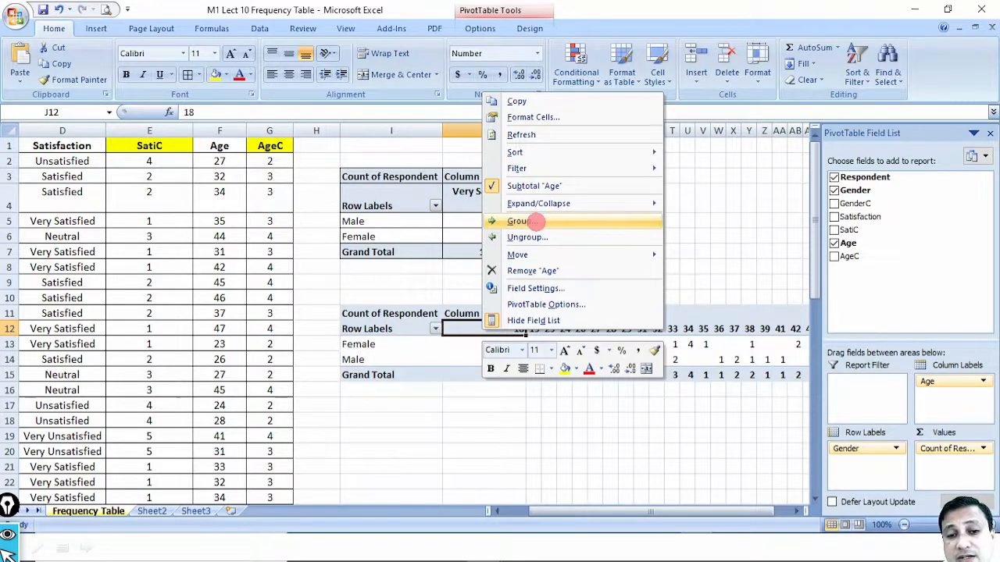
left_click(535, 221)
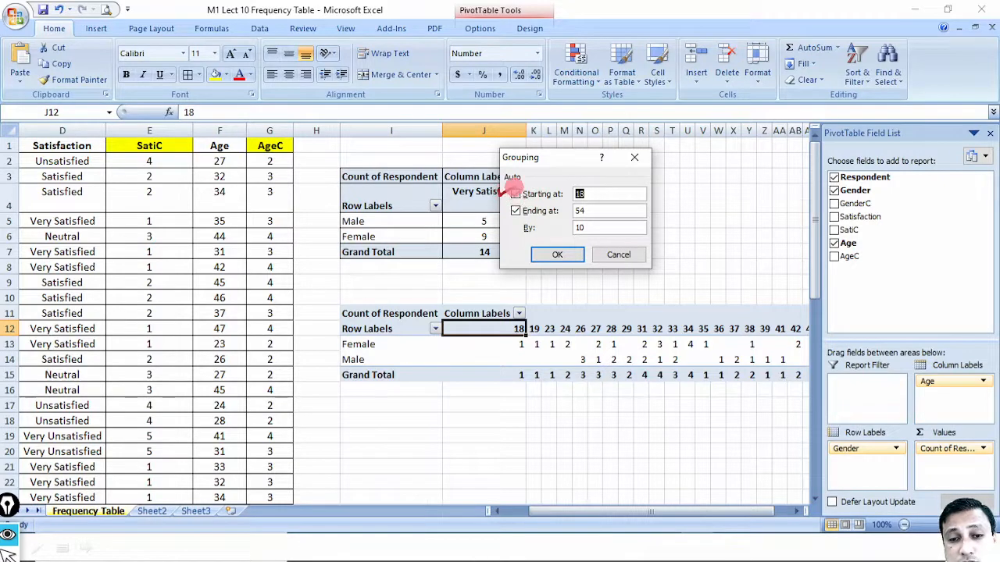
left_click_drag(504, 208, 520, 205)
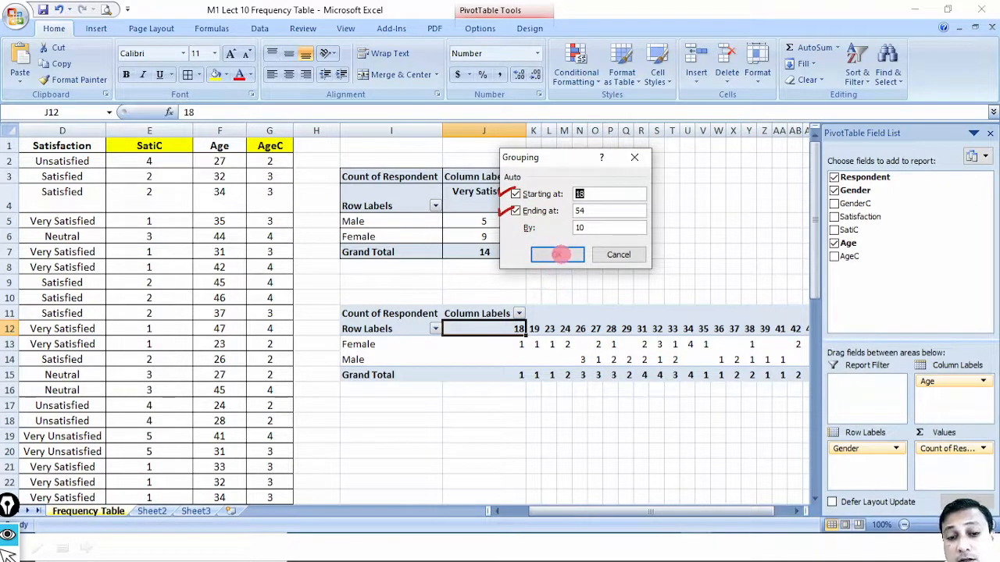
left_click_drag(555, 232, 570, 223)
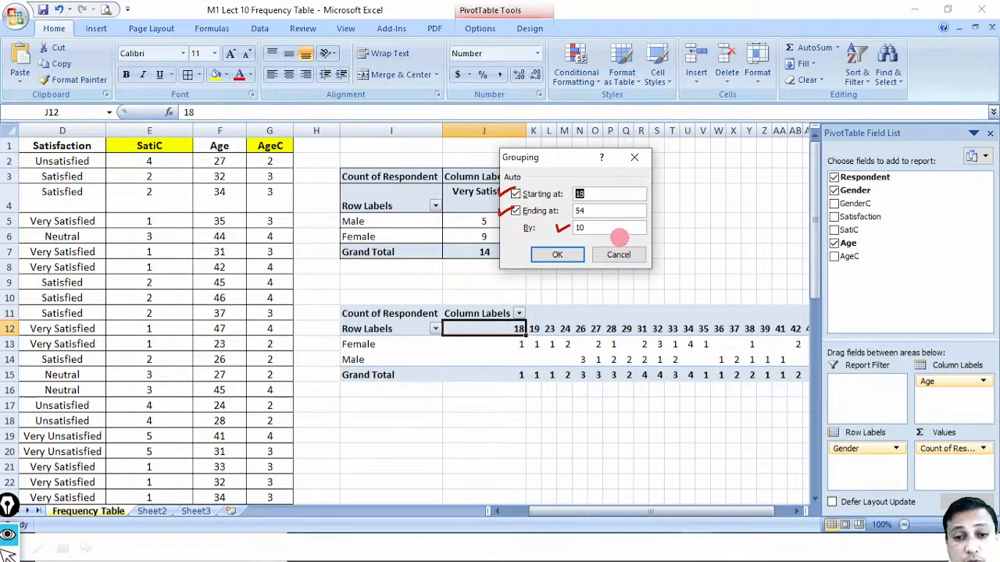
left_click_drag(578, 185, 580, 188)
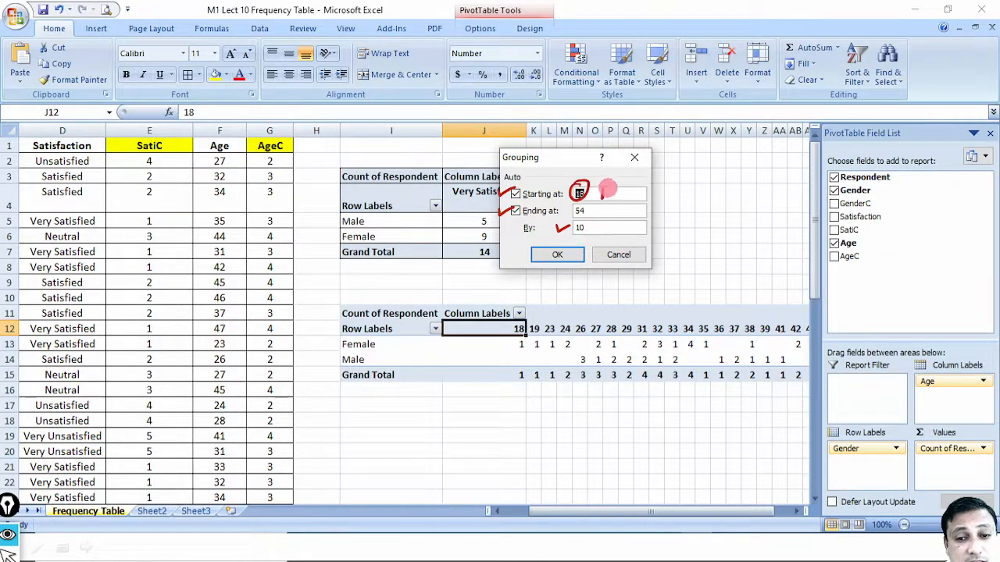
left_click_drag(602, 190, 602, 200)
left_click_drag(613, 189, 611, 190)
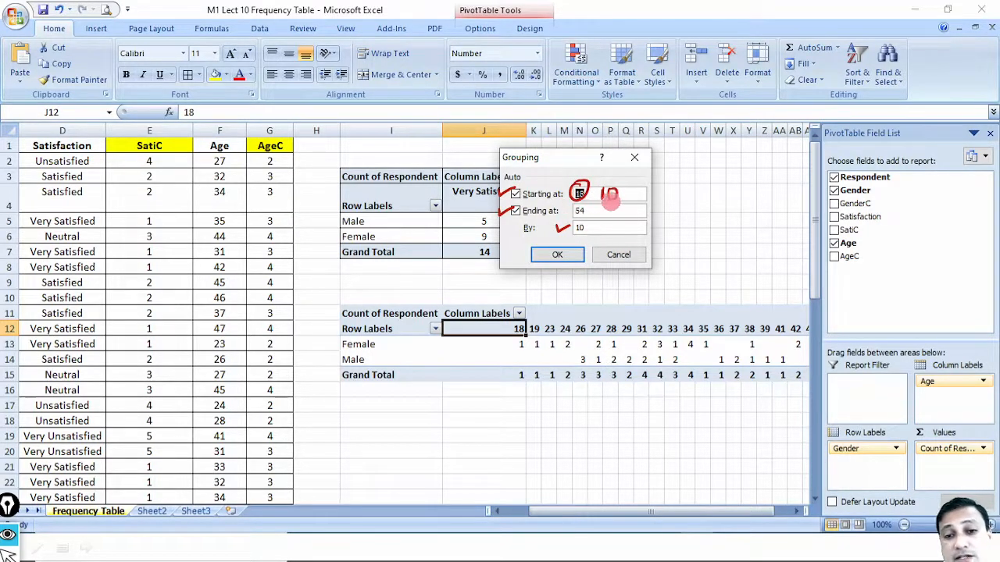
mouse_move(579, 203)
left_mouse_down()
mouse_move(582, 220)
mouse_move(576, 205)
mouse_move(599, 214)
left_mouse_up()
left_click_drag(612, 207, 610, 206)
mouse_move(678, 188)
left_mouse_down()
mouse_move(678, 199)
mouse_move(745, 187)
mouse_move(686, 206)
mouse_move(738, 207)
mouse_move(692, 248)
mouse_move(698, 263)
mouse_move(728, 259)
mouse_move(681, 270)
mouse_move(753, 256)
left_mouse_up()
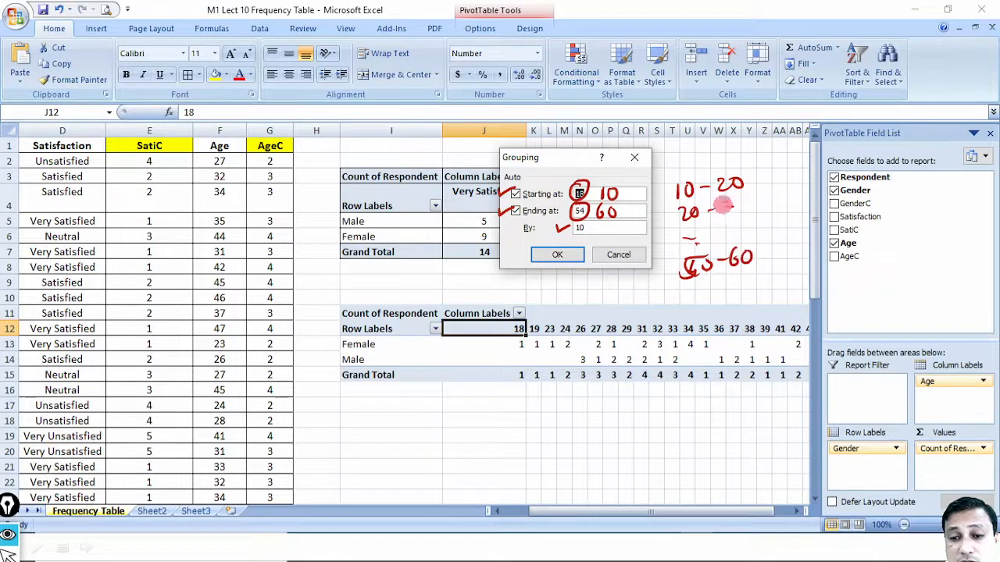
mouse_move(594, 223)
left_mouse_down()
mouse_move(595, 237)
mouse_move(681, 189)
left_mouse_up()
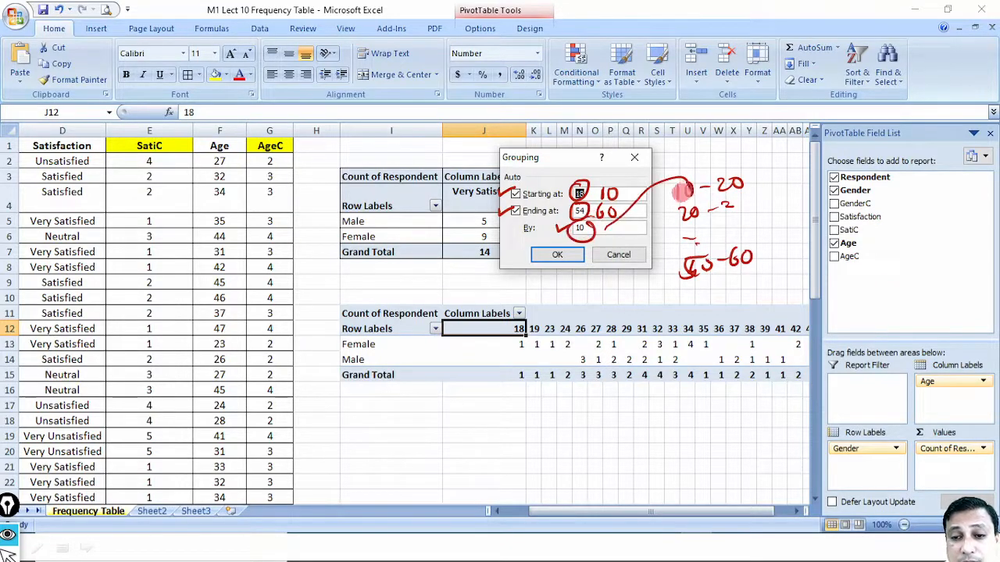
key("ctrl+shift+6")
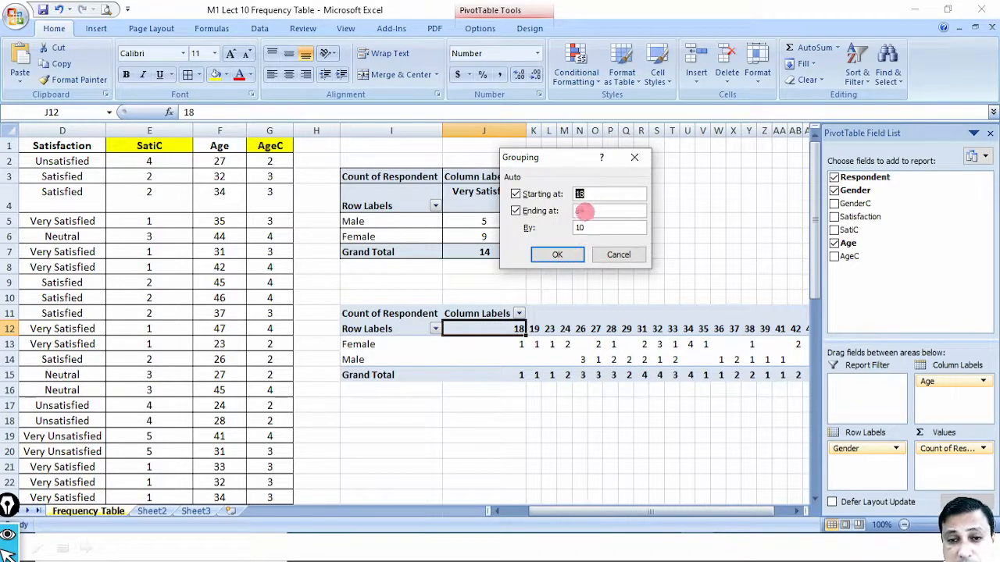
Group the Age column labels starting at 10 and ending at 60, in intervals of 10
type("10")
double_click(581, 211)
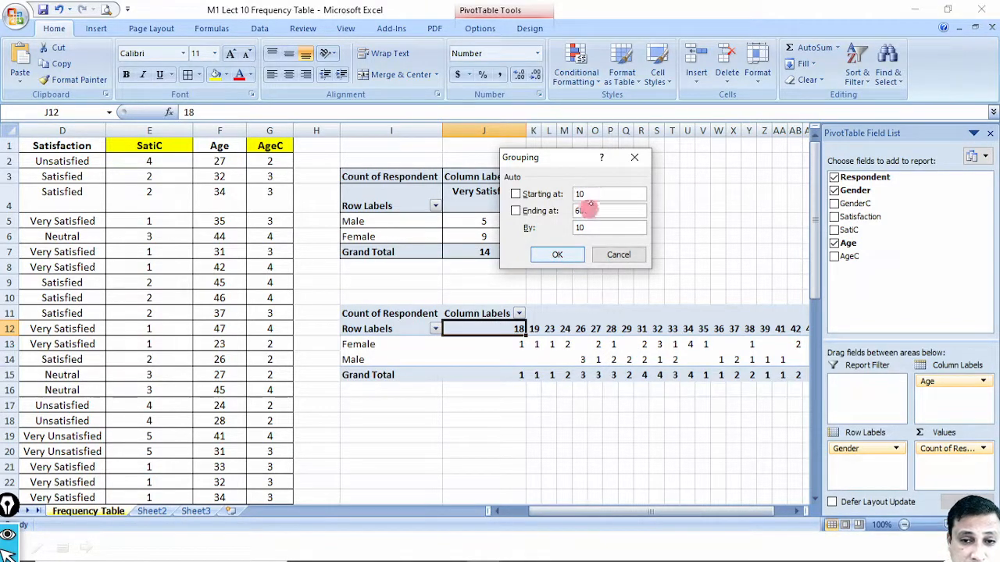
type("60")
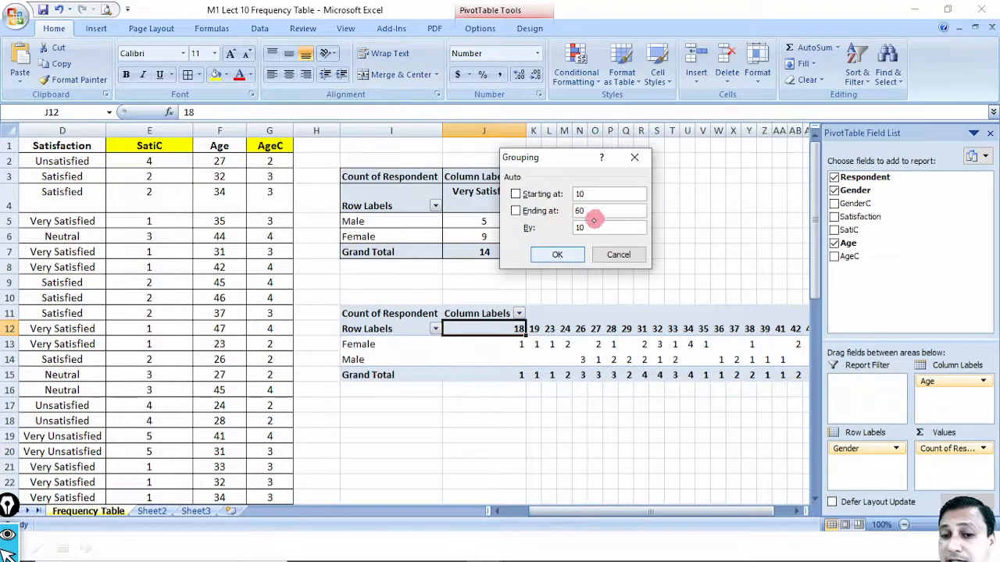
left_click(569, 256)
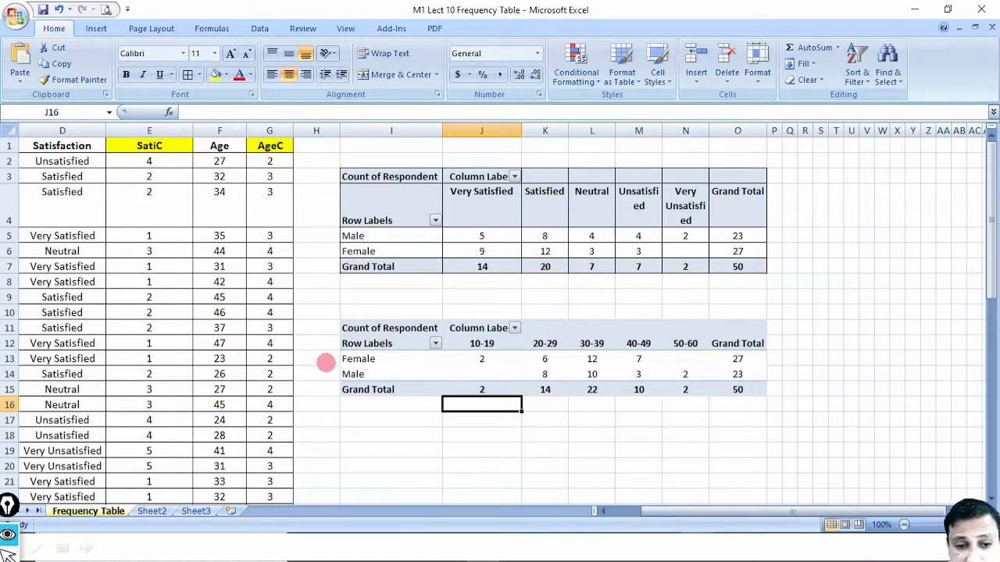
left_click_drag(318, 369, 338, 371)
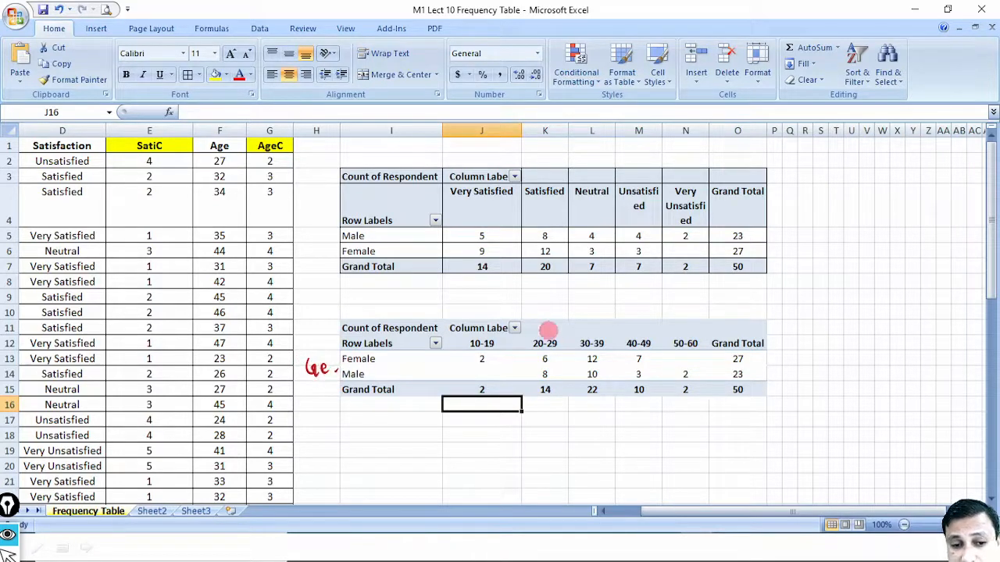
mouse_move(546, 331)
left_mouse_down()
mouse_move(549, 317)
mouse_move(595, 318)
left_mouse_up()
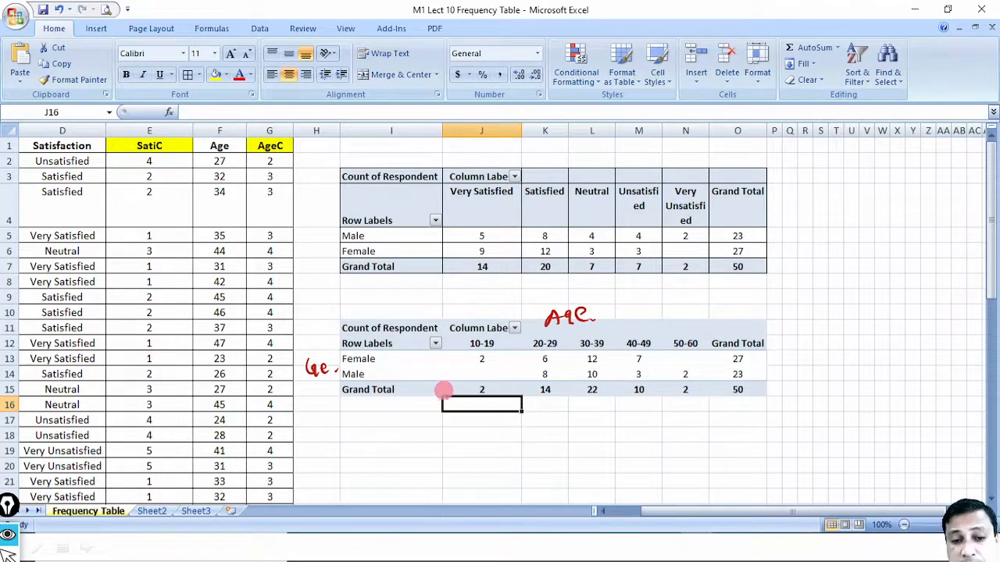
Examine the counts for each gender and age range, including the grand totals, in the gender-by-age PivotTable
left_click_drag(478, 353, 489, 352)
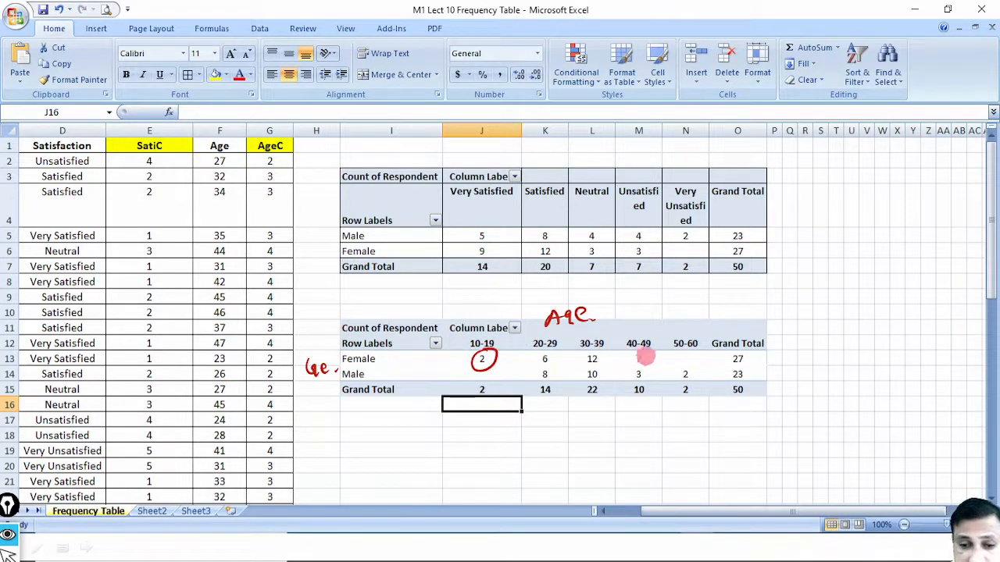
left_click_drag(579, 358, 600, 353)
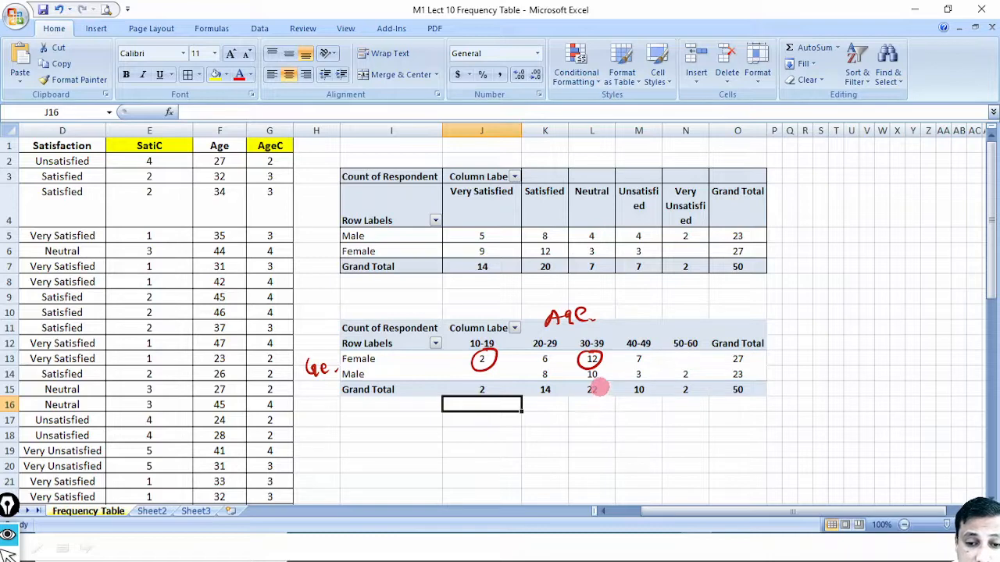
mouse_move(597, 388)
left_mouse_down()
mouse_move(582, 402)
mouse_move(610, 403)
left_mouse_up()
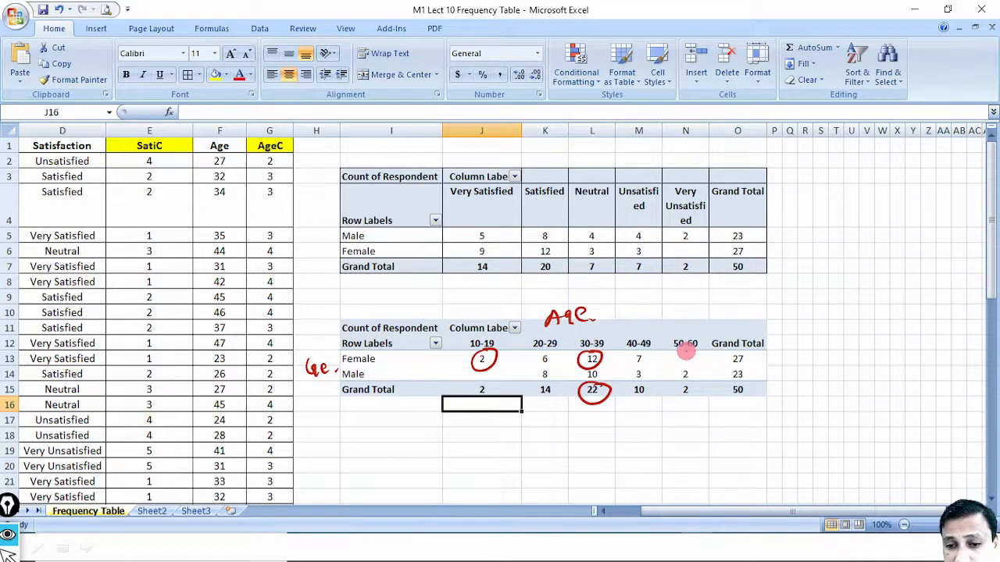
mouse_move(685, 353)
left_mouse_down()
mouse_move(673, 360)
mouse_move(703, 351)
mouse_move(676, 357)
mouse_move(696, 357)
left_mouse_up()
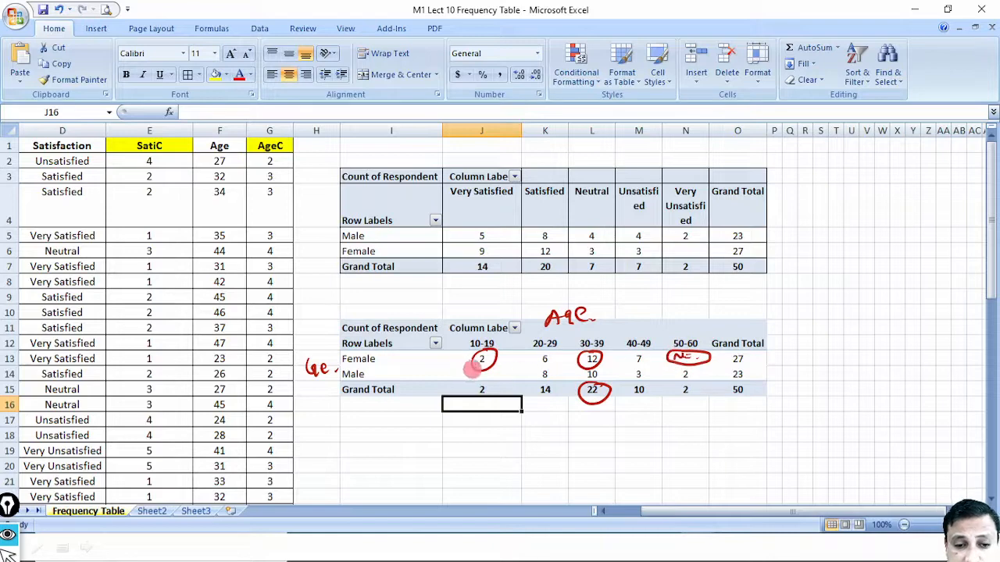
left_click(483, 368)
mouse_move(483, 361)
left_mouse_down()
mouse_move(462, 382)
mouse_move(498, 372)
mouse_move(492, 380)
left_mouse_up()
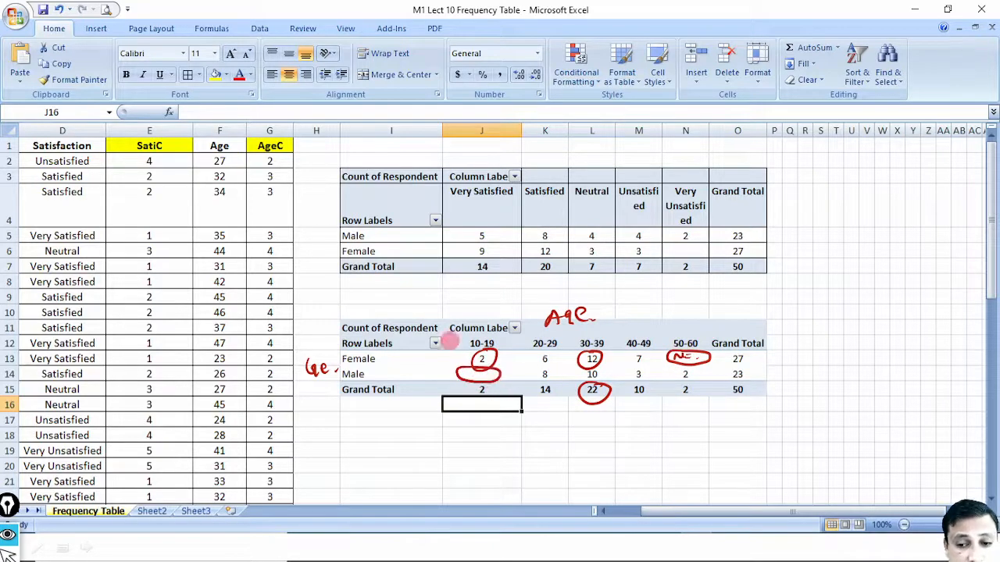
key("ctrl+shift+7")
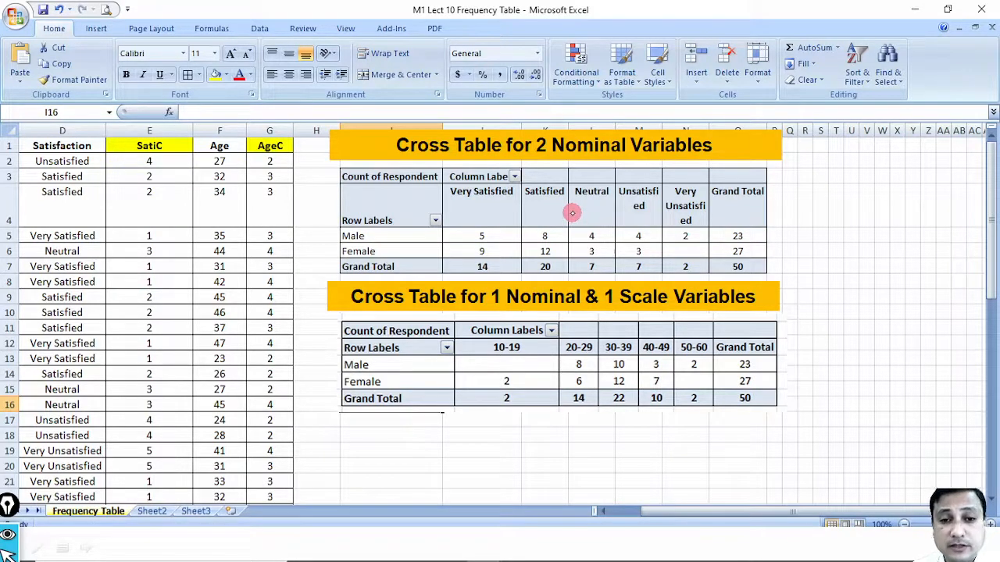
left_click(500, 319)
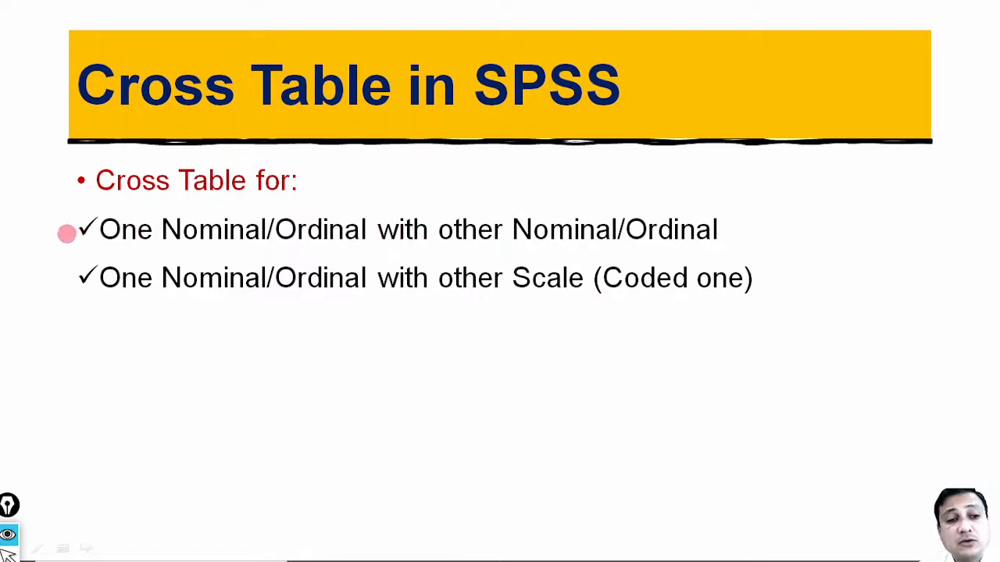
left_click_drag(61, 225, 101, 220)
left_click_drag(178, 246, 341, 246)
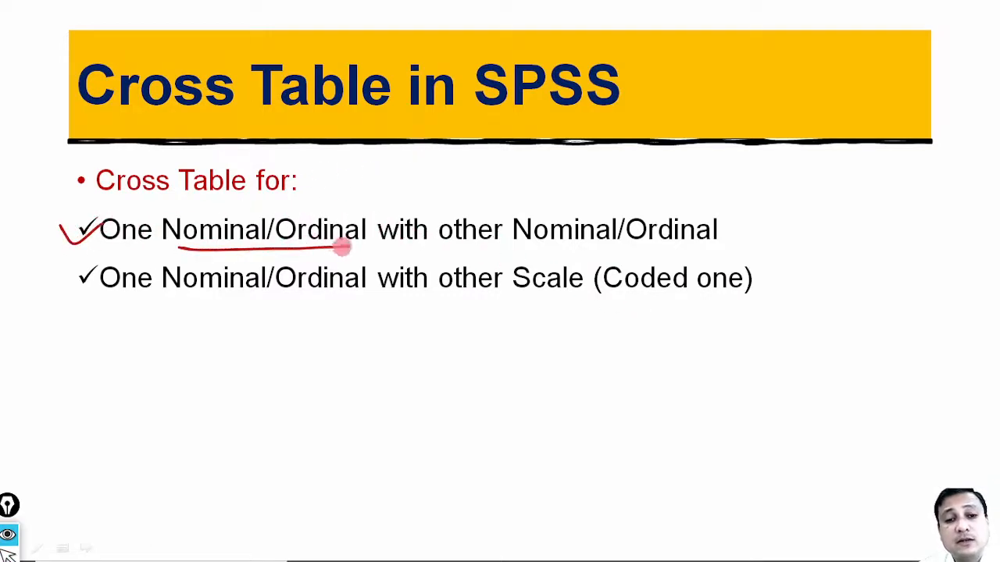
left_click_drag(351, 152, 361, 172)
mouse_move(352, 147)
left_mouse_down()
mouse_move(376, 143)
mouse_move(349, 153)
left_mouse_up()
mouse_move(567, 158)
left_mouse_down()
mouse_move(589, 171)
mouse_move(580, 146)
left_mouse_up()
left_click_drag(506, 251, 712, 251)
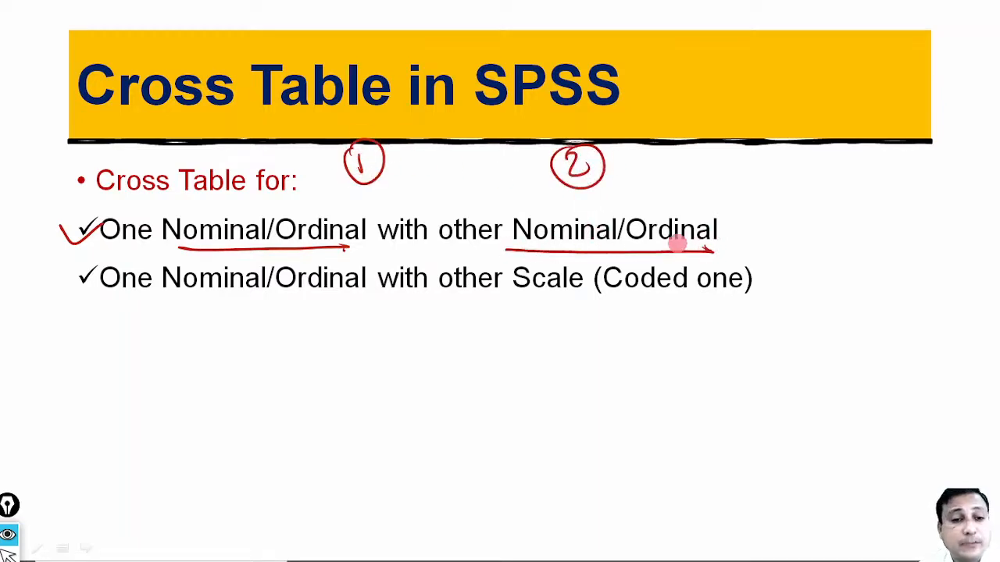
left_click_drag(45, 289, 97, 268)
left_click_drag(167, 304, 340, 290)
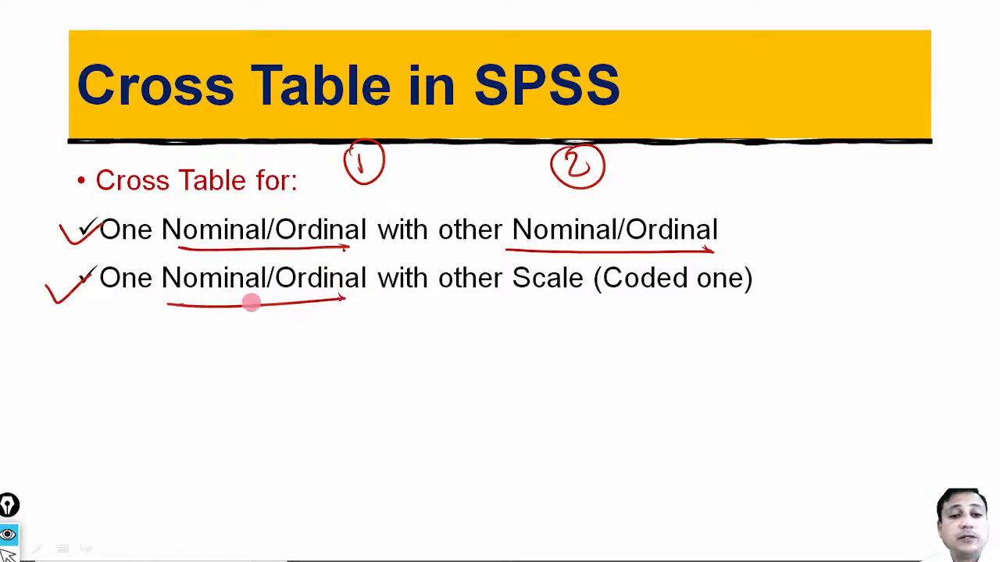
left_click_drag(508, 299, 738, 301)
left_click_drag(620, 305, 748, 305)
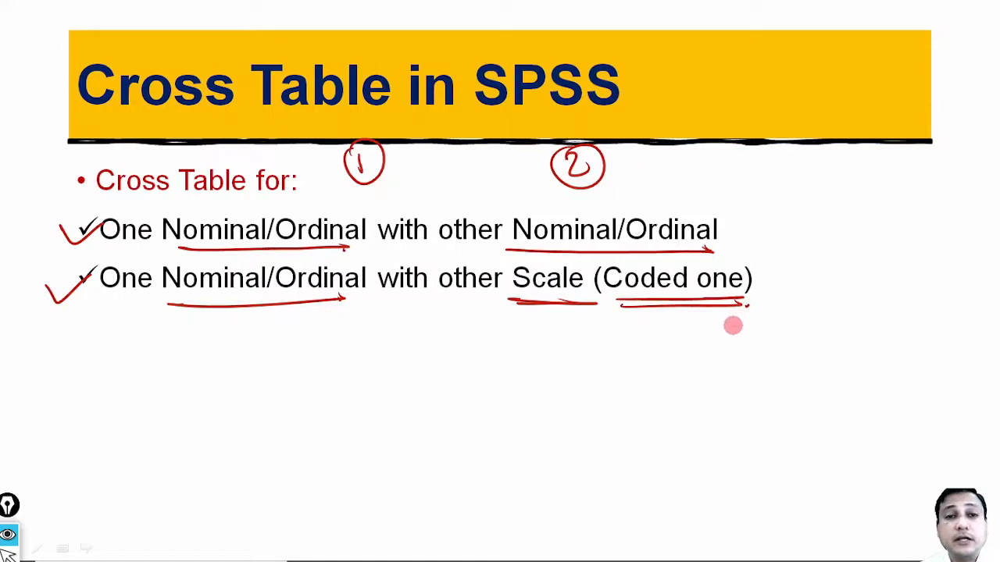
key("e")
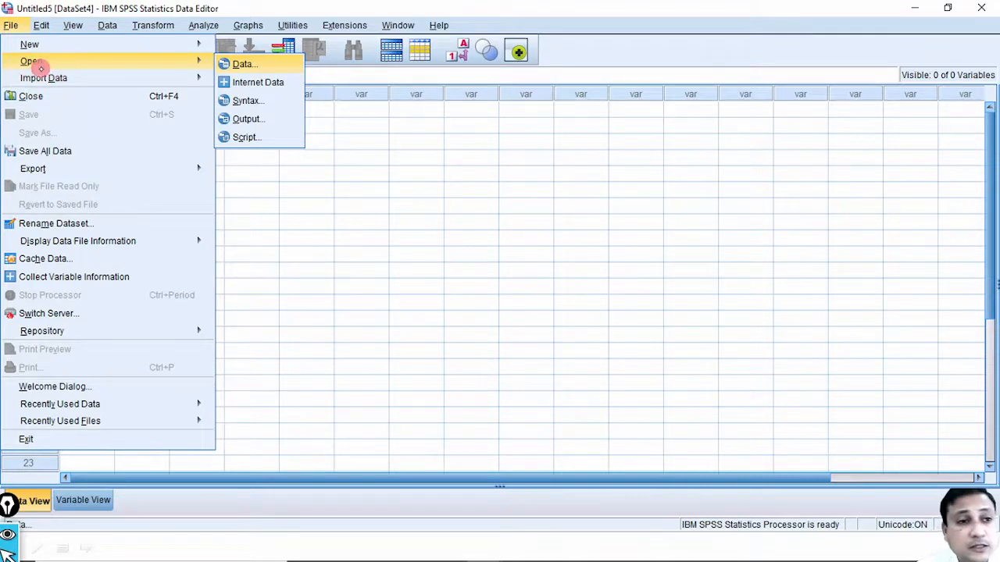
Switch to IBM SPSS Statistics and import the Cross Table worksheet from the Excel file M1 Lect 11 Cross Table.xlsx on the Desktop
left_click(259, 67)
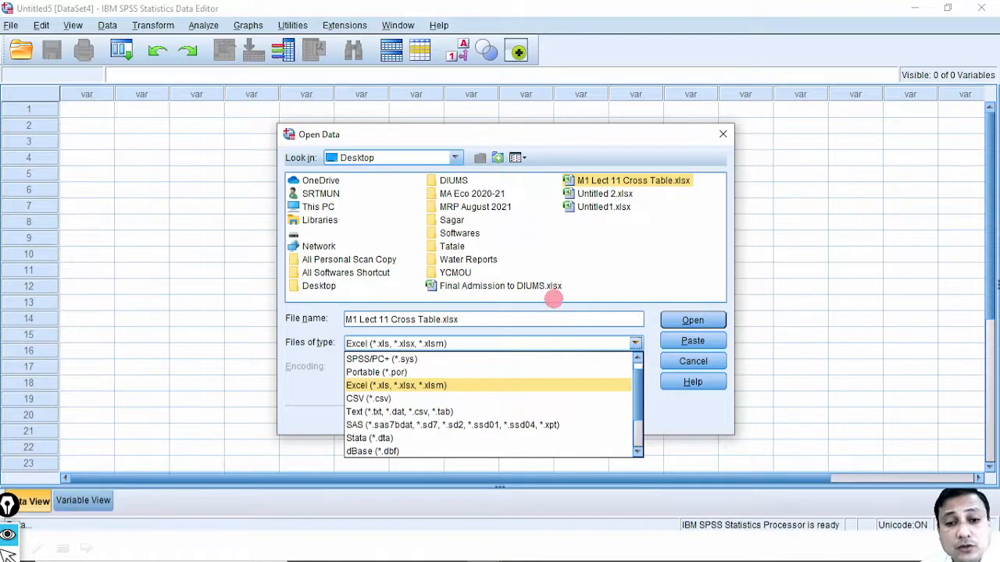
mouse_move(285, 353)
left_mouse_down()
mouse_move(327, 353)
mouse_move(367, 394)
mouse_move(433, 393)
left_mouse_up()
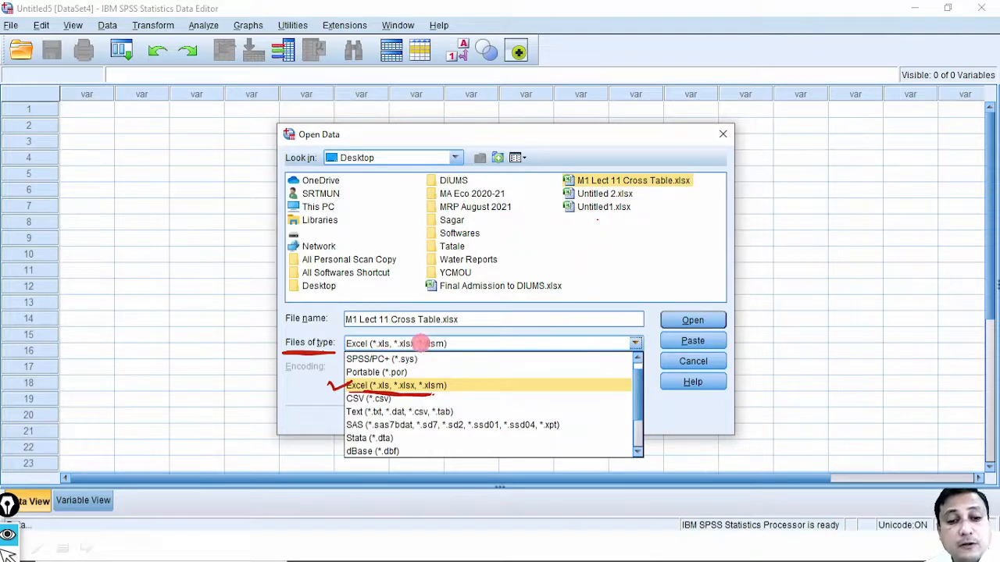
left_click_drag(347, 364, 422, 362)
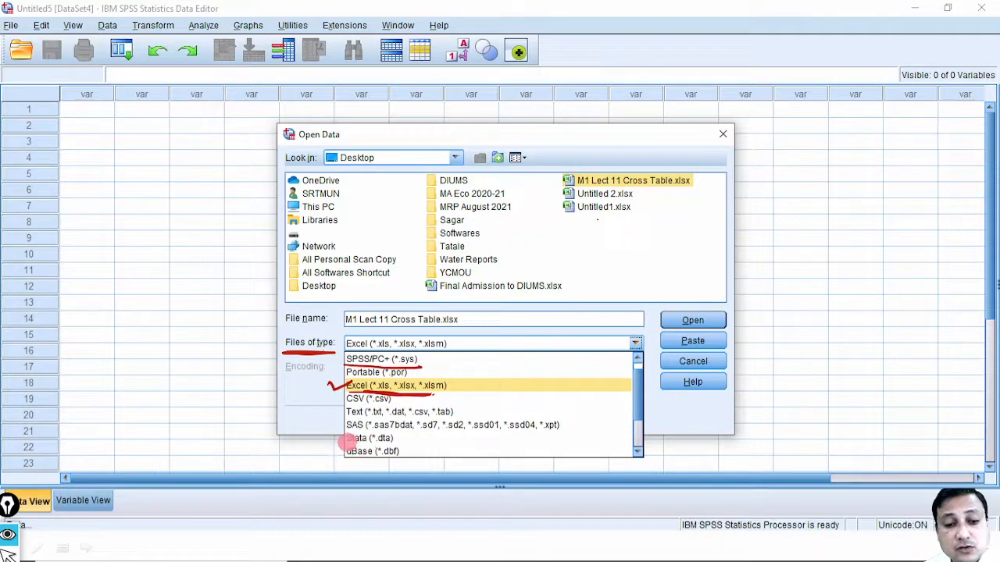
left_click_drag(348, 445, 399, 443)
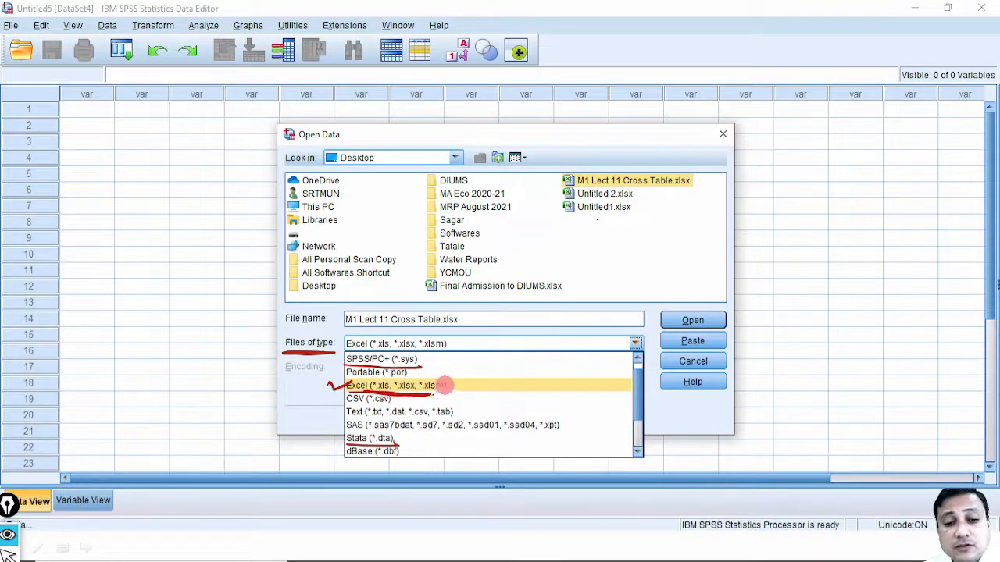
left_click_drag(451, 383, 473, 380)
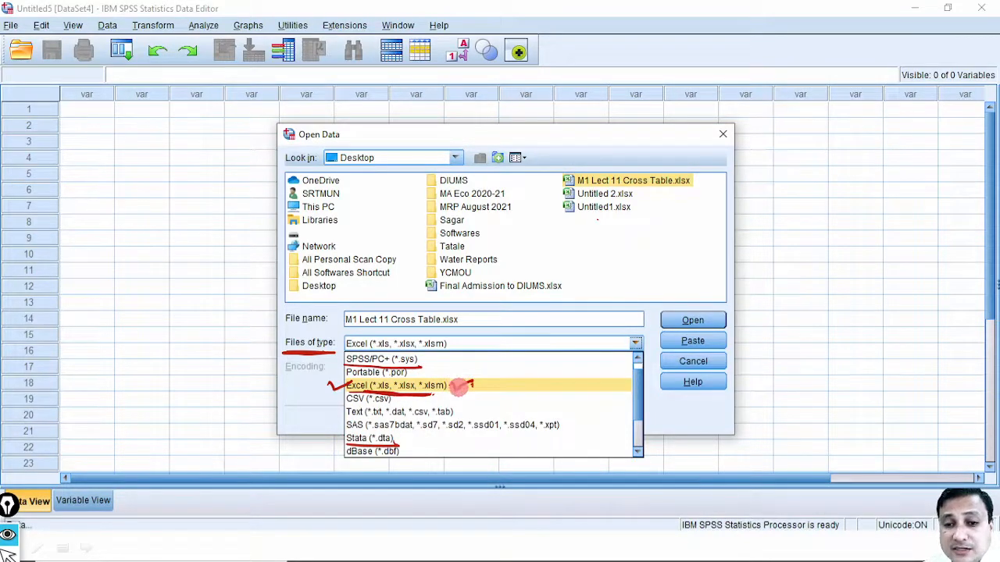
mouse_move(428, 296)
left_mouse_down()
mouse_move(581, 296)
mouse_move(595, 232)
mouse_move(644, 222)
mouse_move(705, 185)
left_mouse_up()
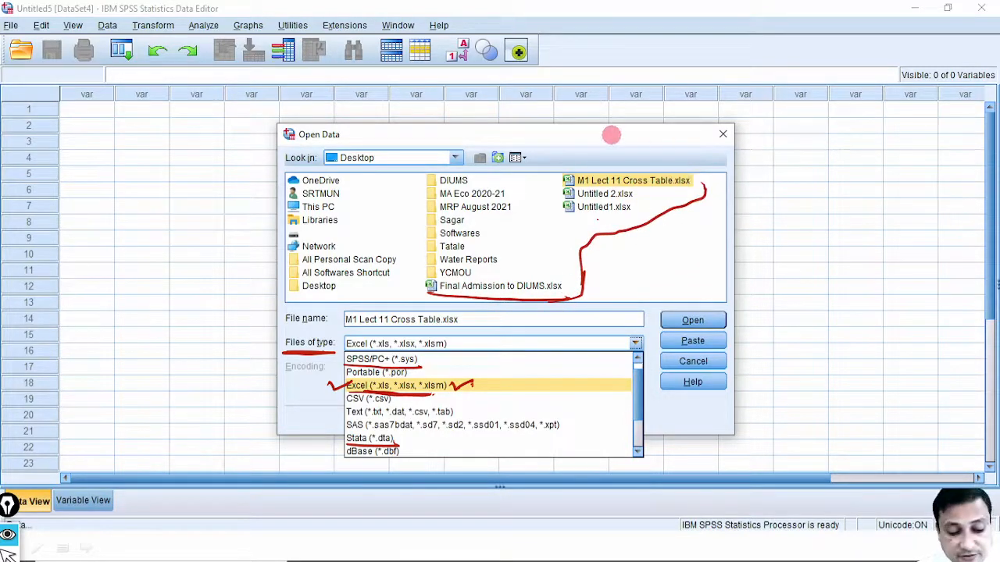
key("ctrl+shift+7")
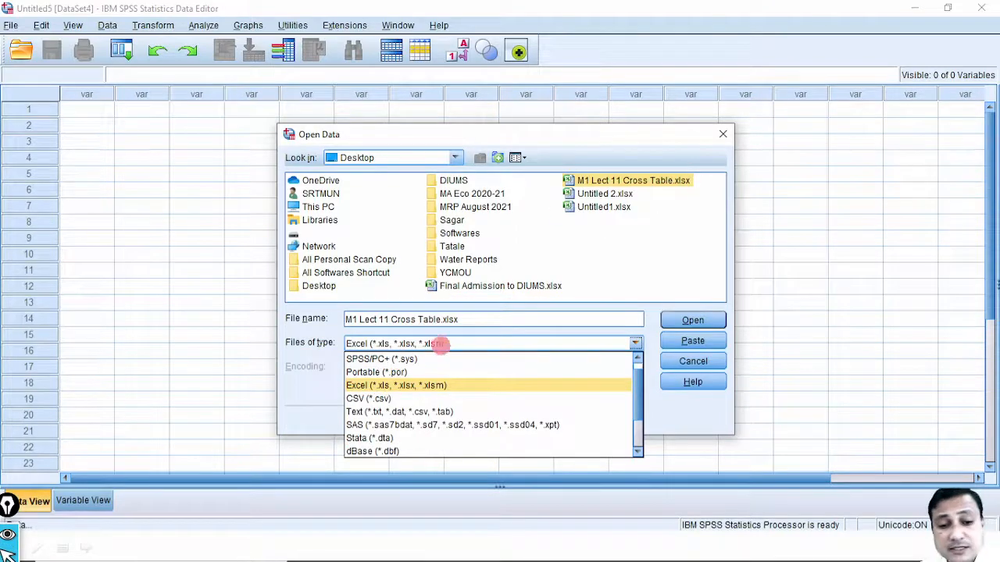
left_click(436, 387)
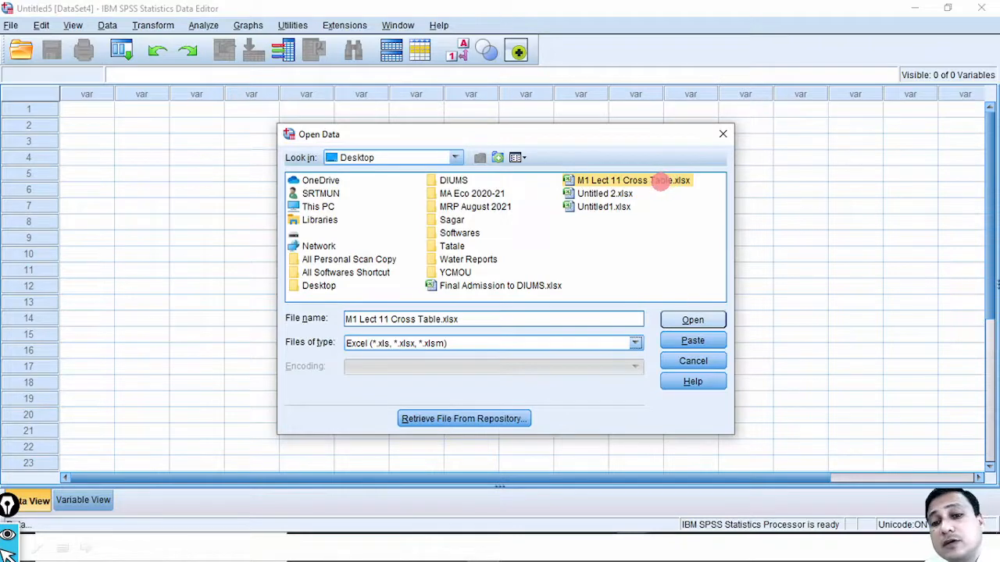
double_click(660, 180)
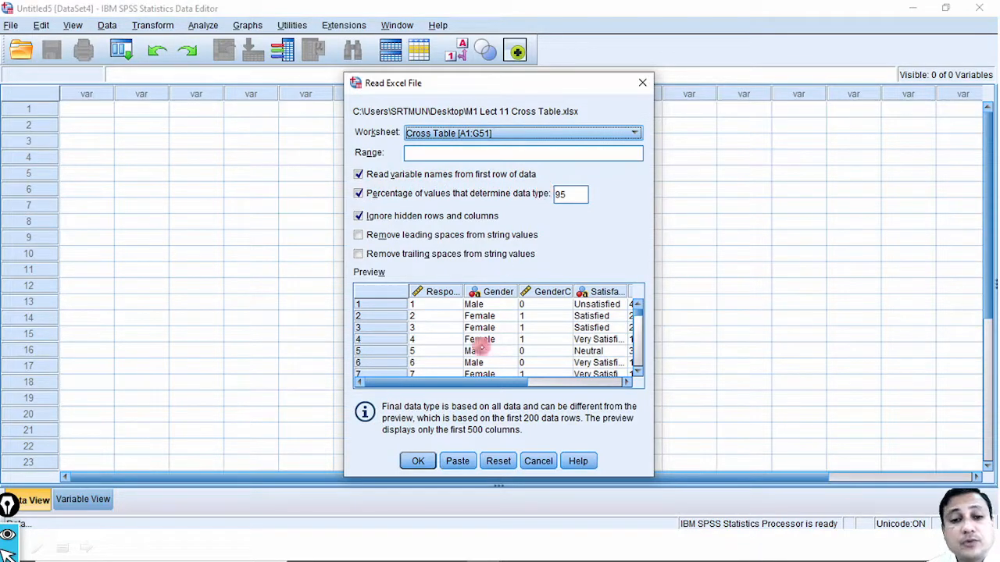
left_click(421, 462)
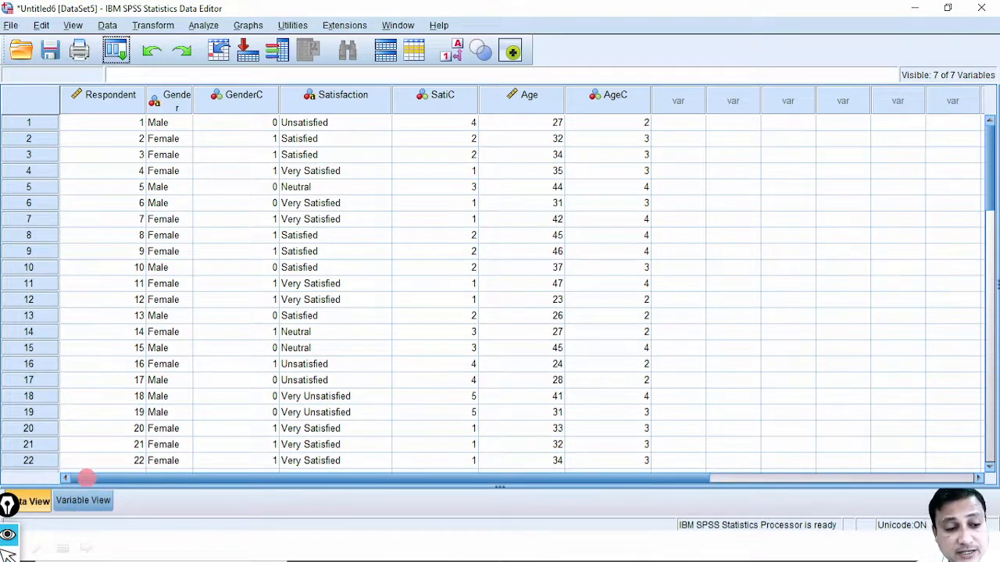
Examine the Type, Label, Values and Measure settings of the imported variables in Variable View
mouse_move(86, 478)
left_mouse_down()
mouse_move(76, 522)
mouse_move(78, 471)
mouse_move(99, 430)
left_mouse_up()
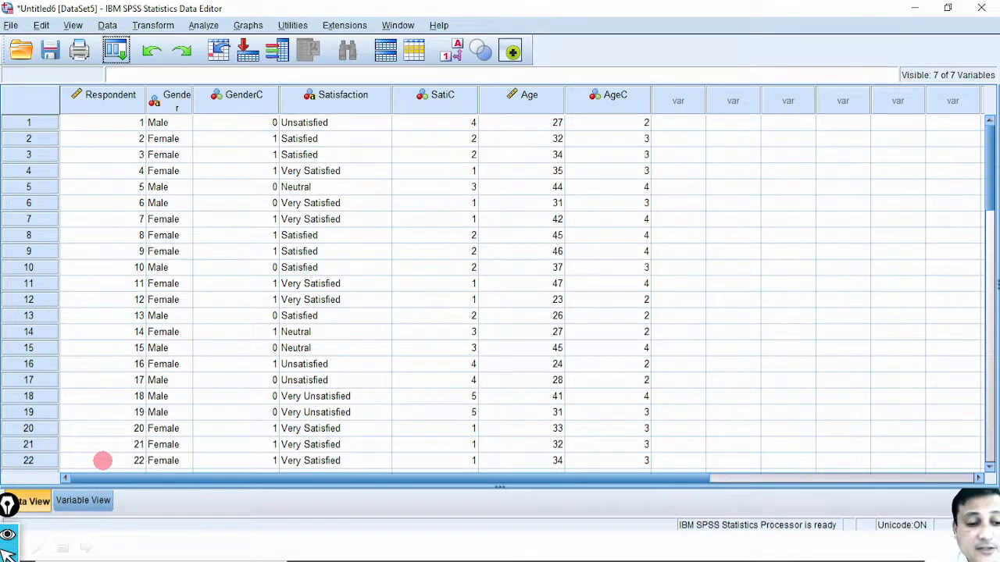
left_click(87, 498)
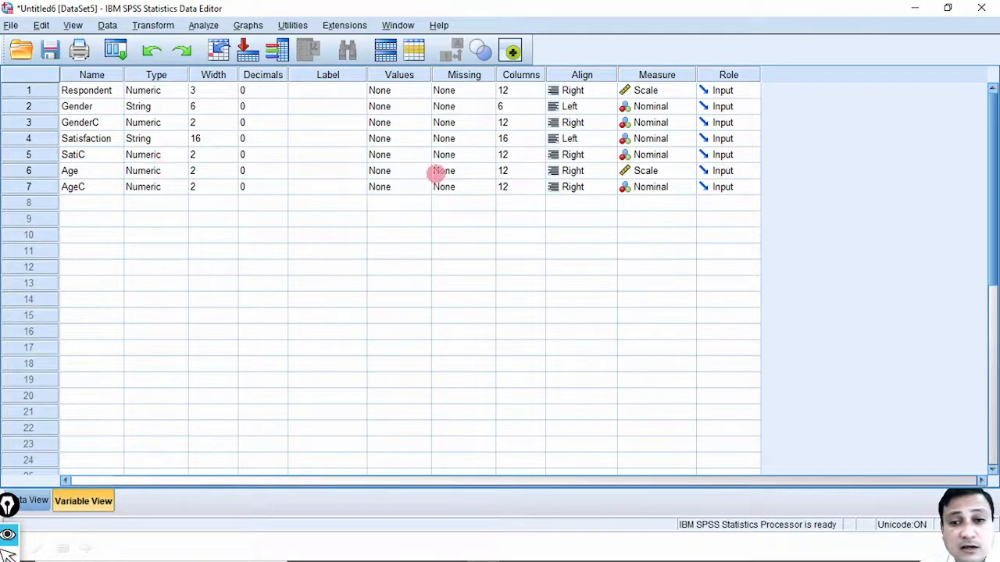
mouse_move(652, 95)
left_mouse_down()
mouse_move(613, 100)
mouse_move(692, 199)
mouse_move(660, 90)
left_mouse_up()
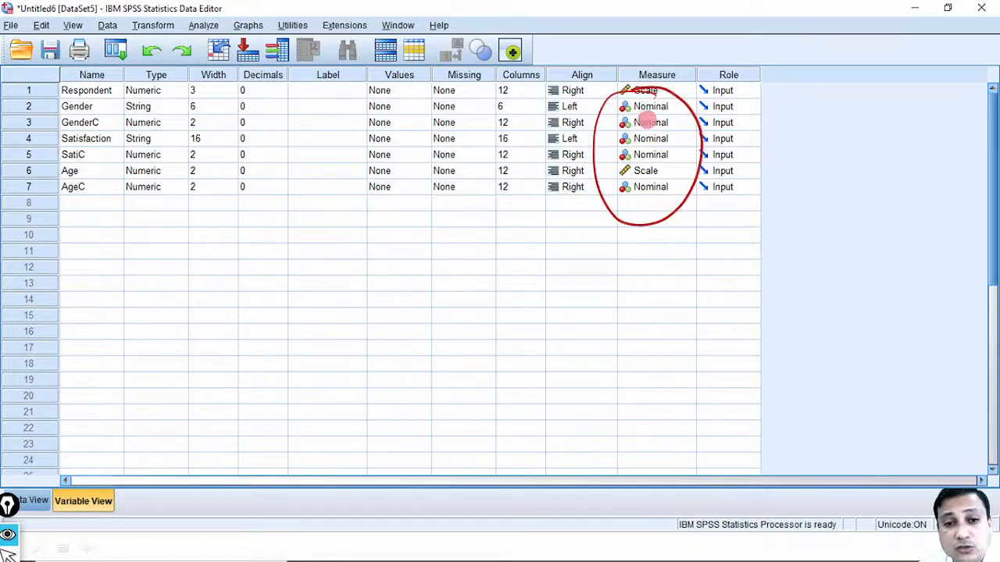
mouse_move(127, 83)
left_mouse_down()
mouse_move(152, 72)
mouse_move(115, 78)
left_mouse_up()
mouse_move(301, 78)
left_mouse_down()
mouse_move(351, 105)
mouse_move(273, 84)
left_mouse_up()
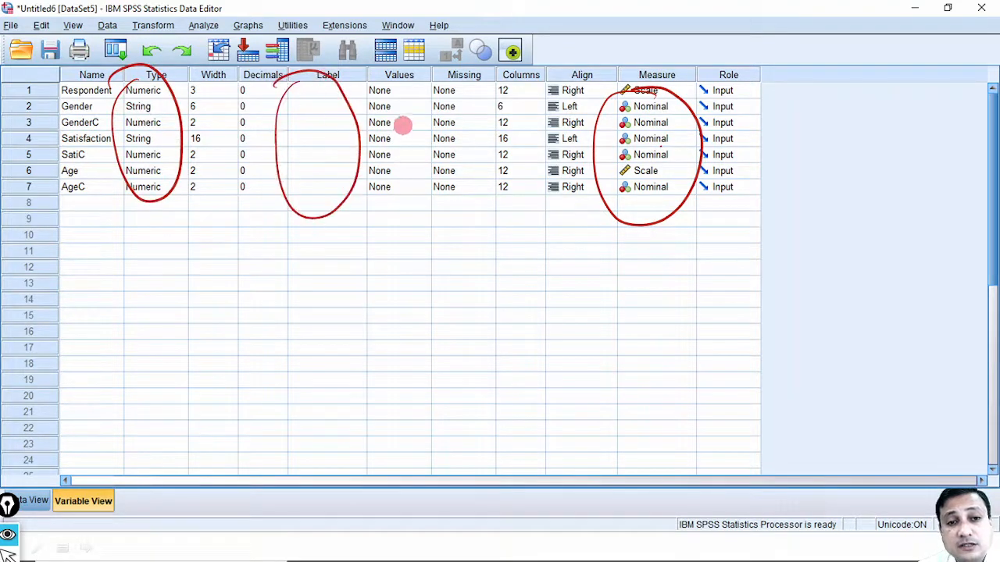
mouse_move(386, 73)
left_mouse_down()
mouse_move(361, 81)
mouse_move(437, 122)
mouse_move(360, 80)
left_mouse_up()
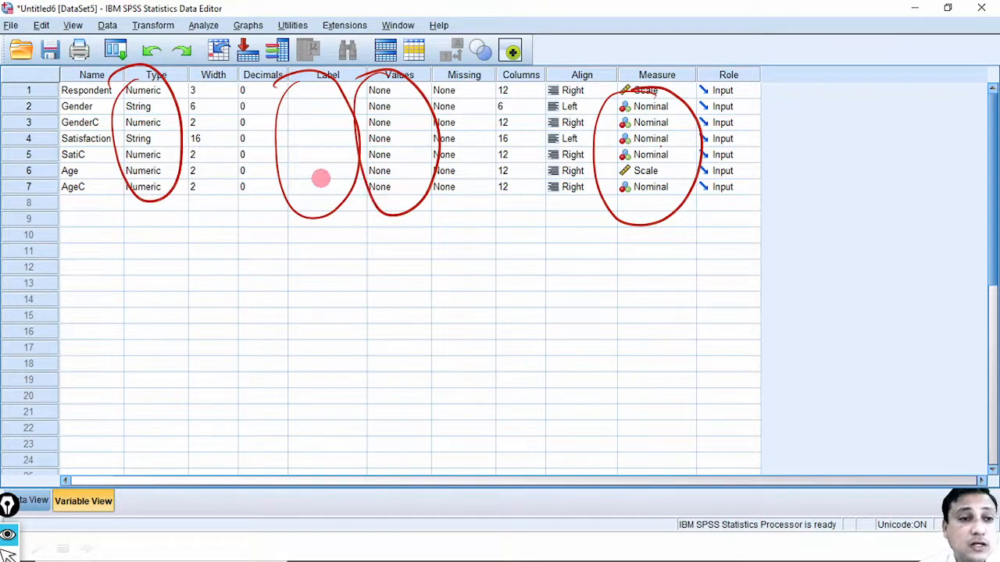
key("e")
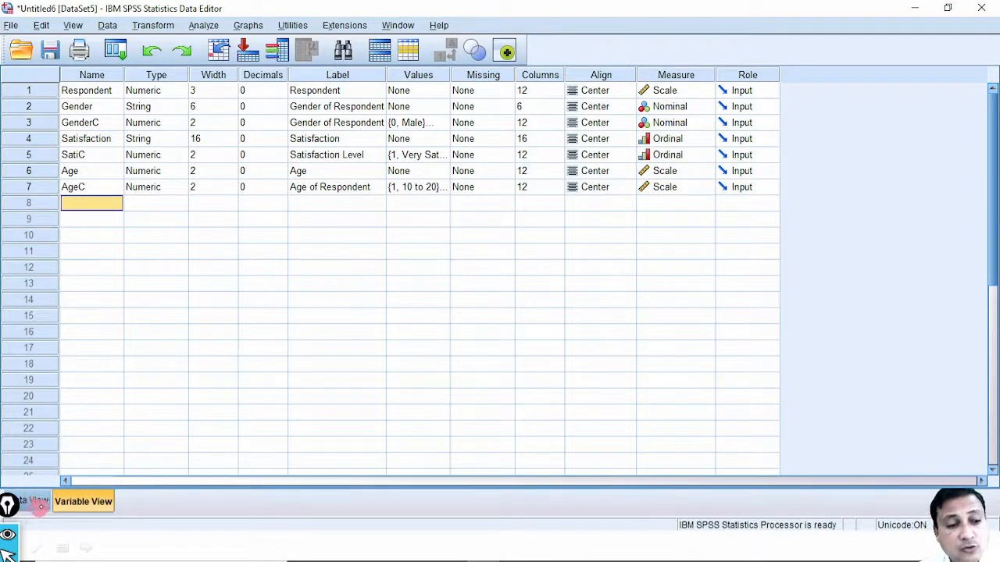
Return to Data View and open the Crosstabs analysis under Descriptive Statistics
left_click(31, 501)
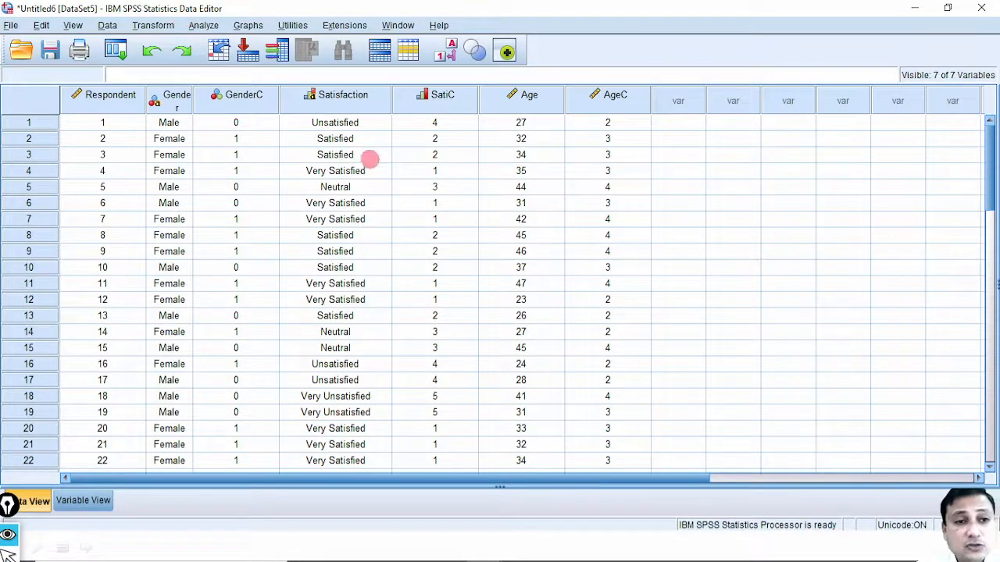
mouse_move(195, 14)
left_mouse_down()
mouse_move(188, 38)
mouse_move(212, 11)
mouse_move(186, 13)
mouse_move(166, 40)
left_mouse_up()
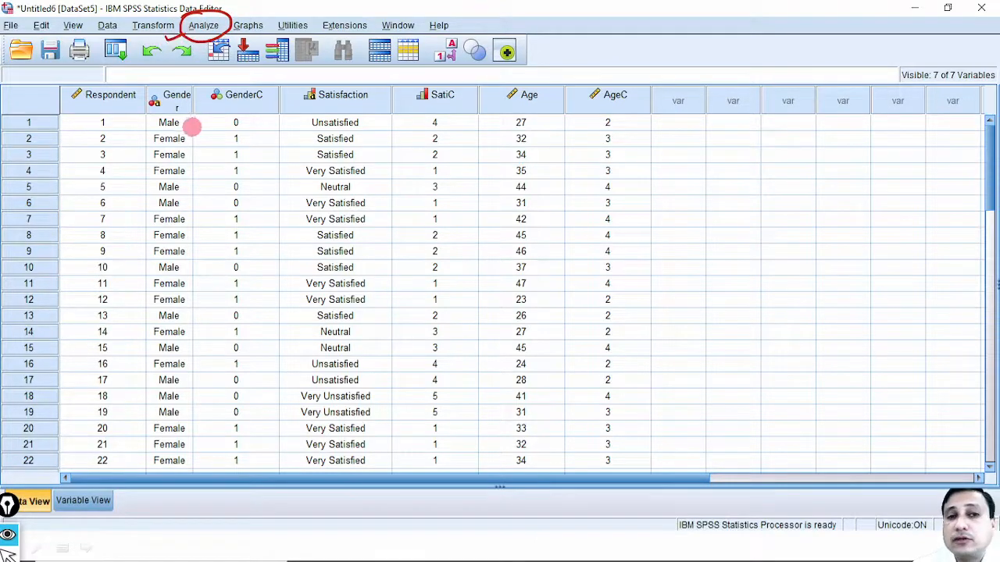
key("e")
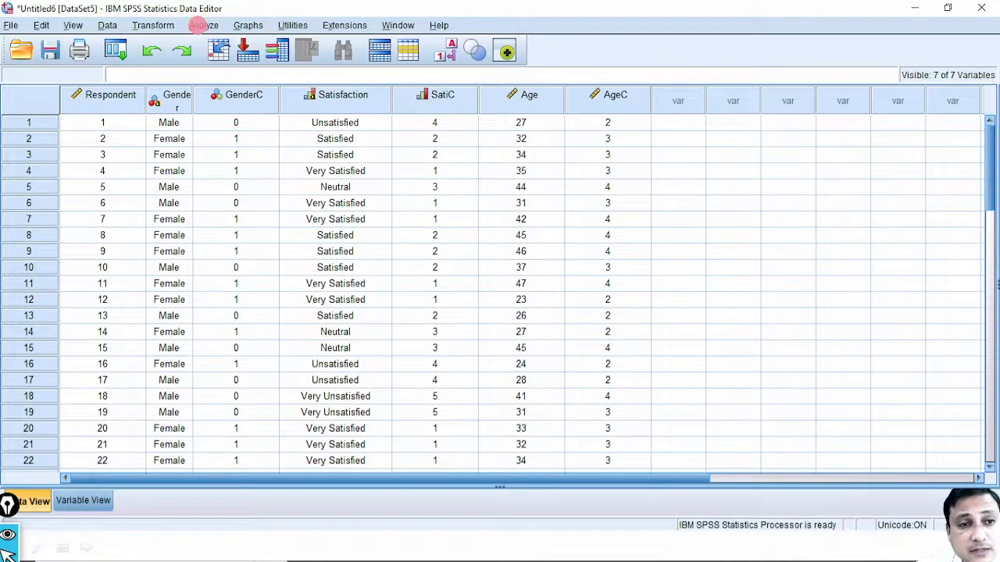
left_click(203, 26)
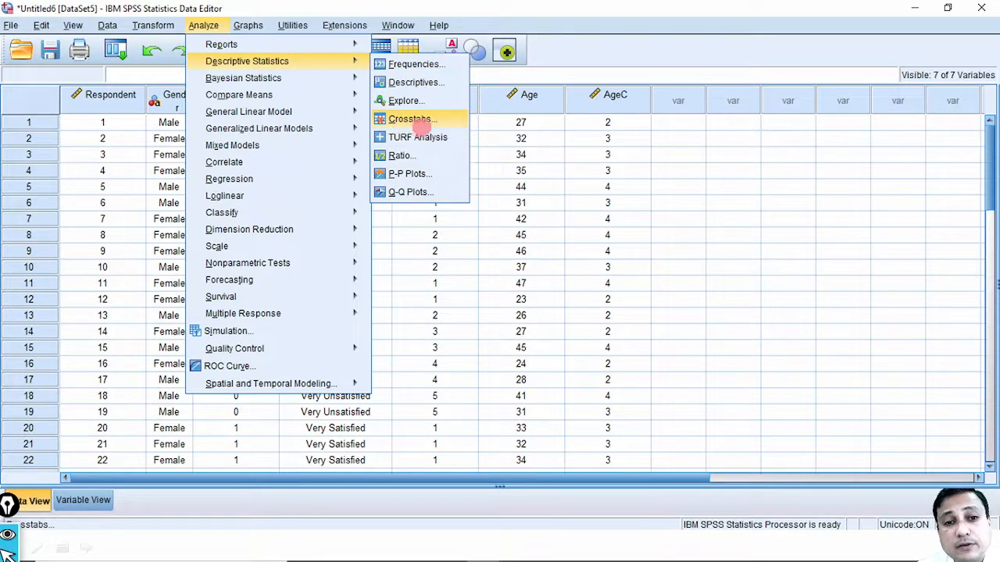
left_click(422, 118)
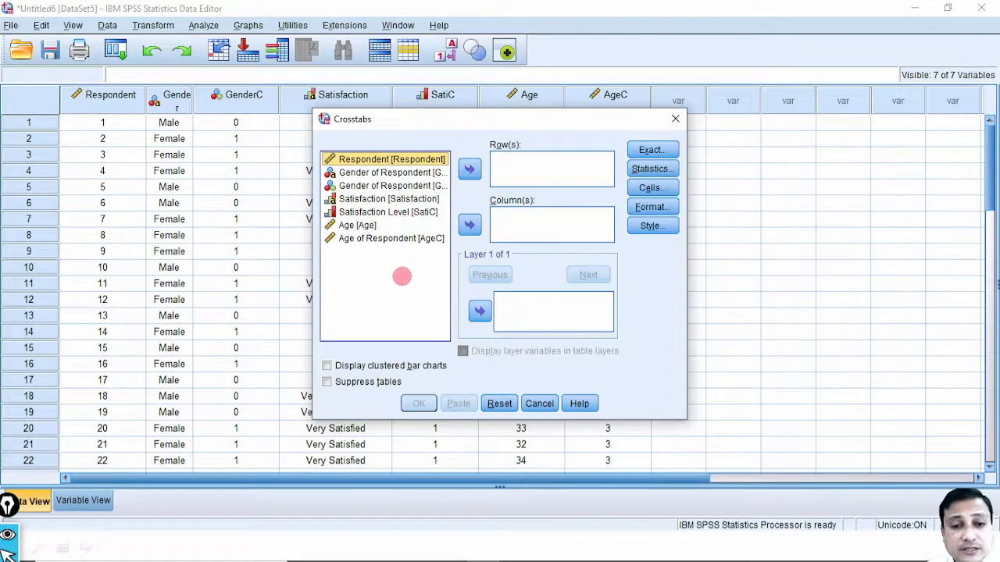
Compare the text Gender column with the coded GenderC column to identify the gender variable suitable for the cross table rows
left_click(402, 277)
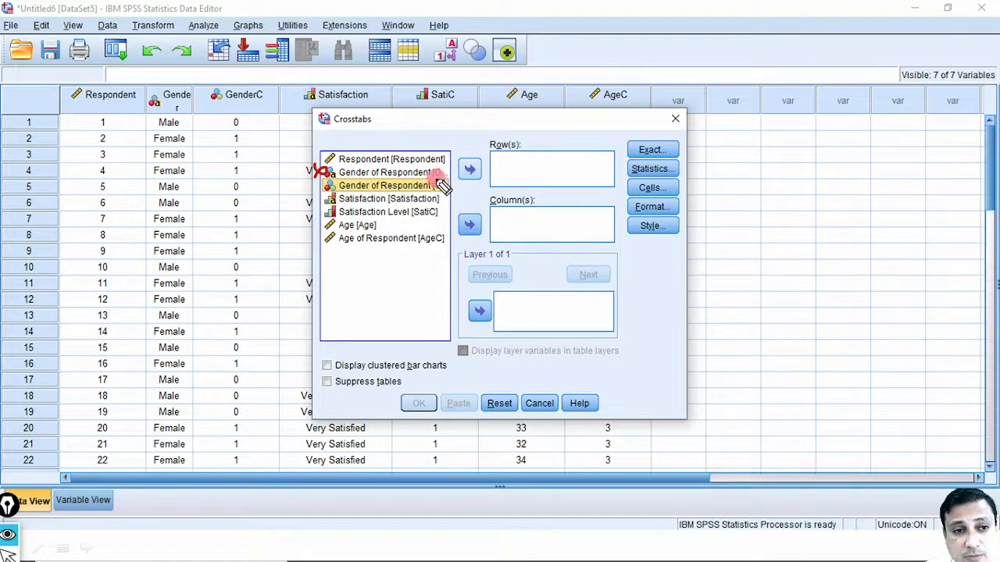
mouse_move(170, 81)
left_mouse_down()
mouse_move(152, 121)
mouse_move(145, 183)
left_mouse_up()
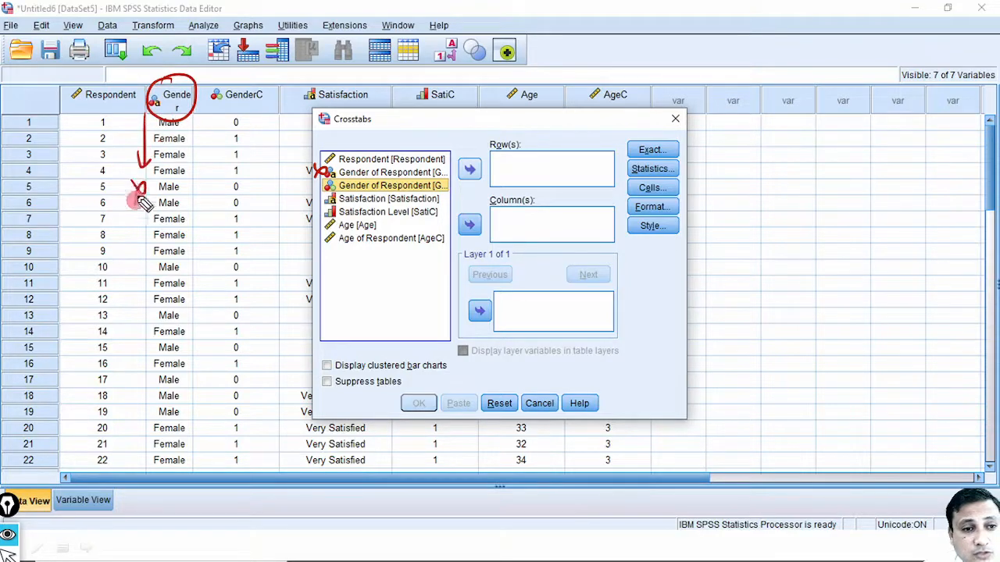
mouse_move(252, 90)
left_mouse_down()
mouse_move(283, 104)
mouse_move(274, 84)
left_mouse_up()
left_click_drag(260, 139, 279, 131)
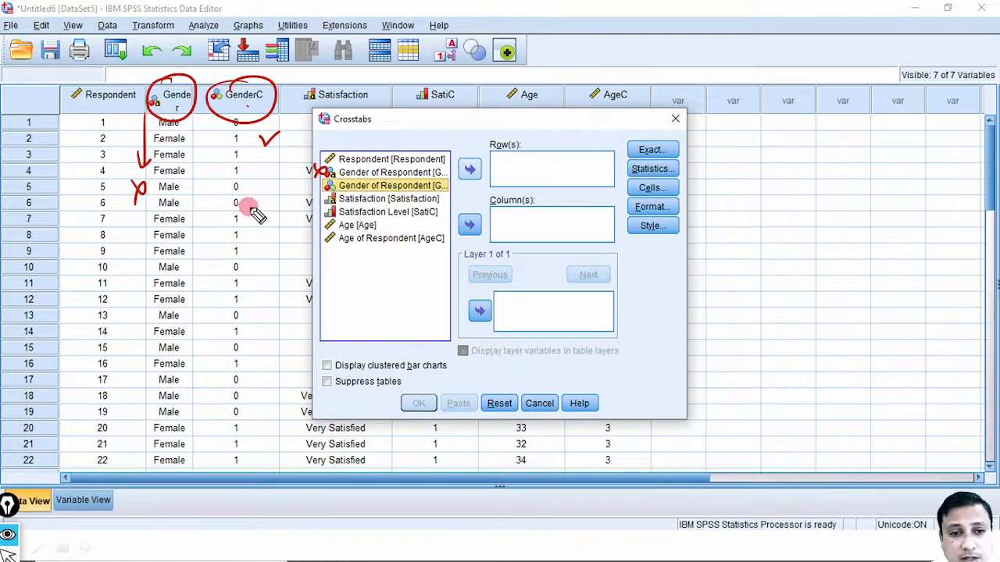
left_click_drag(311, 187, 333, 180)
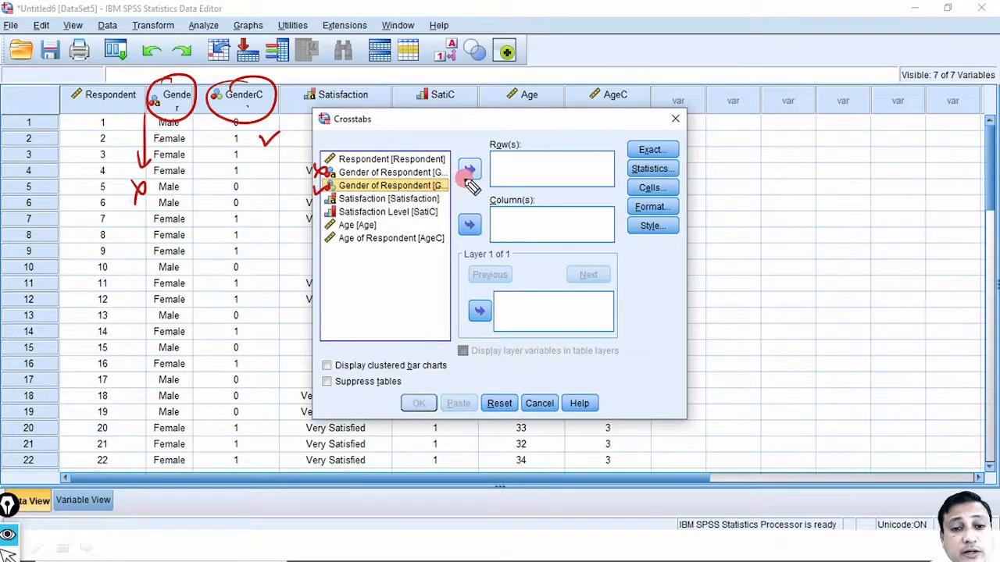
left_click_drag(467, 156, 523, 168)
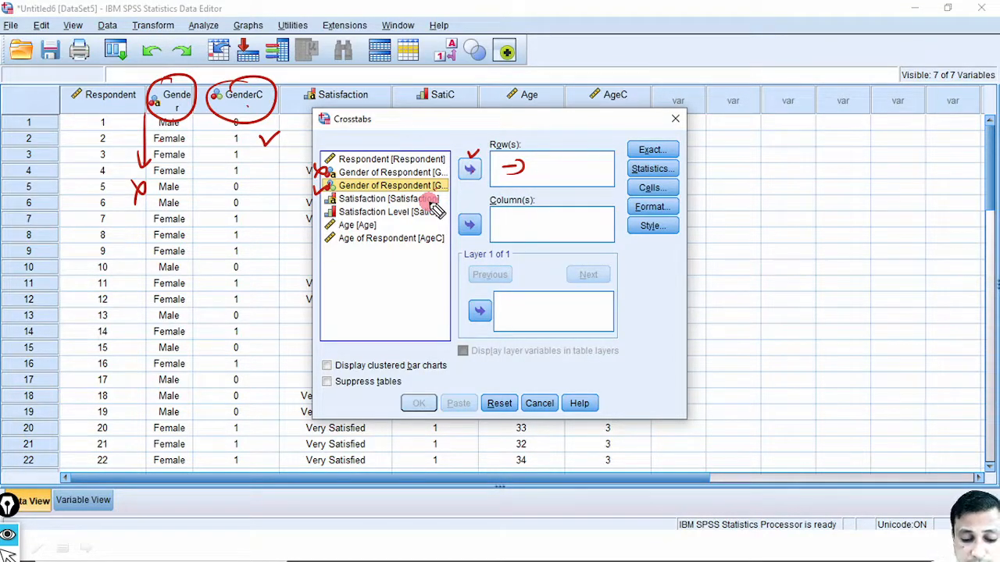
key("ctrl+shift+7")
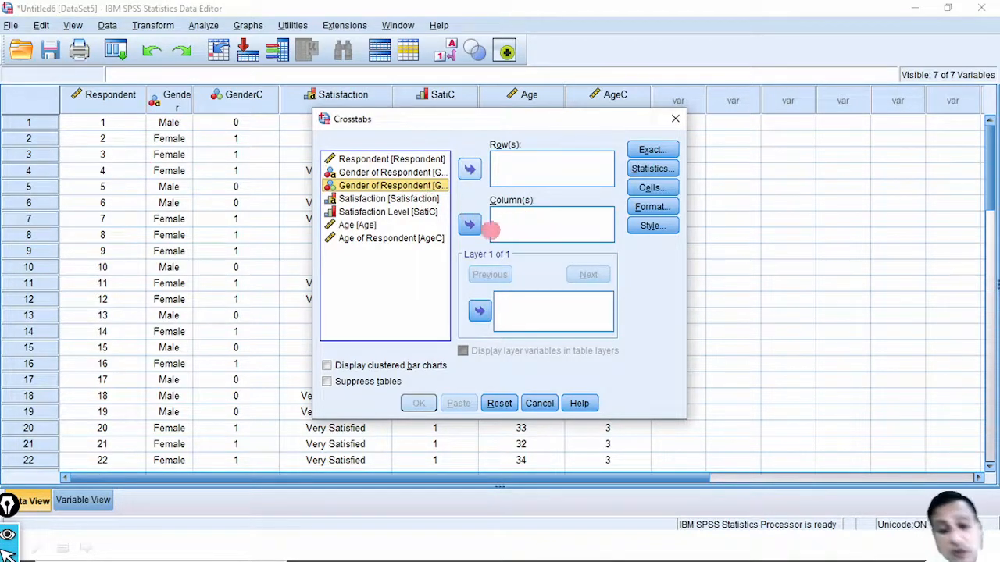
Run the crosstab with the coded Gender of Respondent (GenderC) as rows and Satisfaction Level (SatiC) as columns
double_click(392, 185)
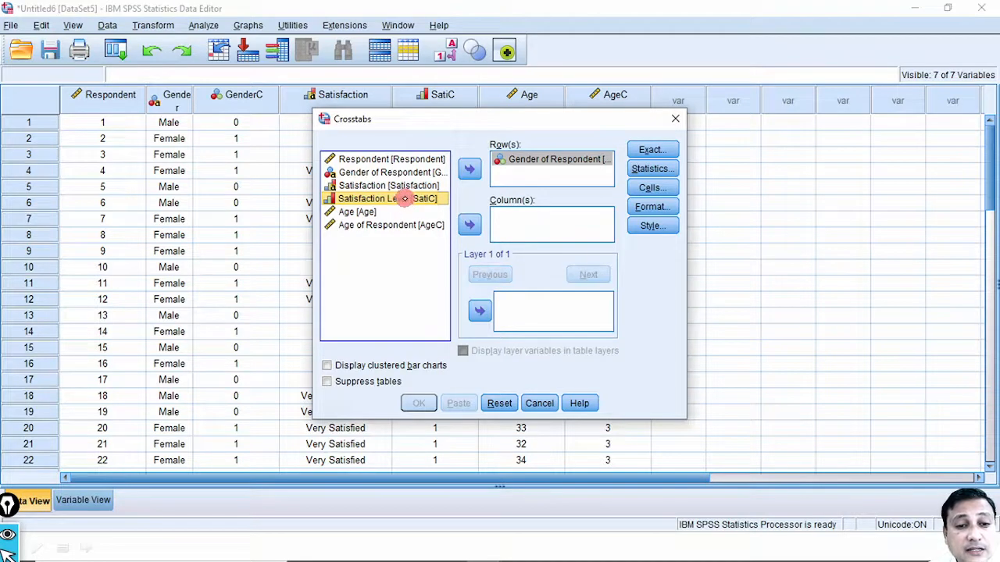
left_click(470, 223)
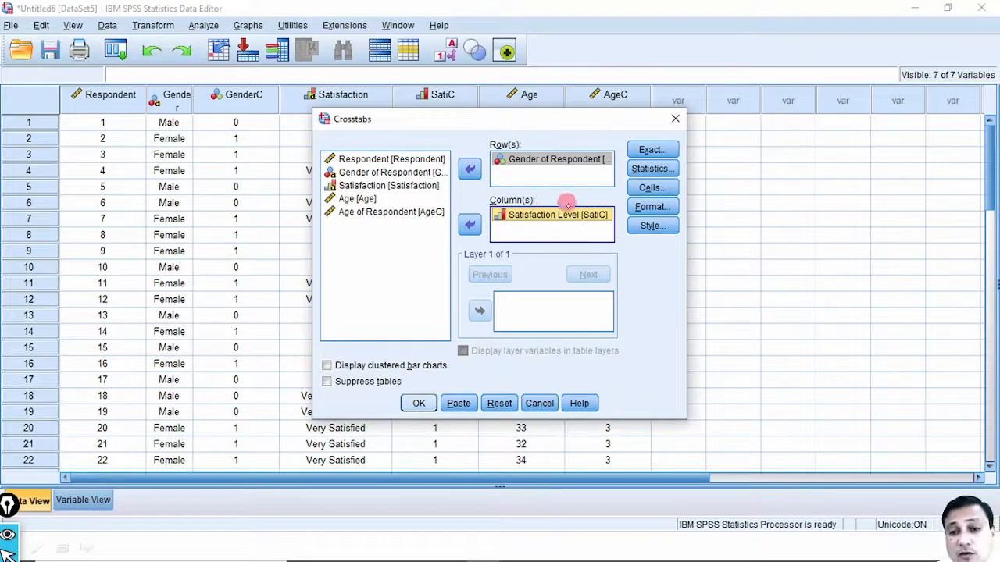
left_click(420, 400)
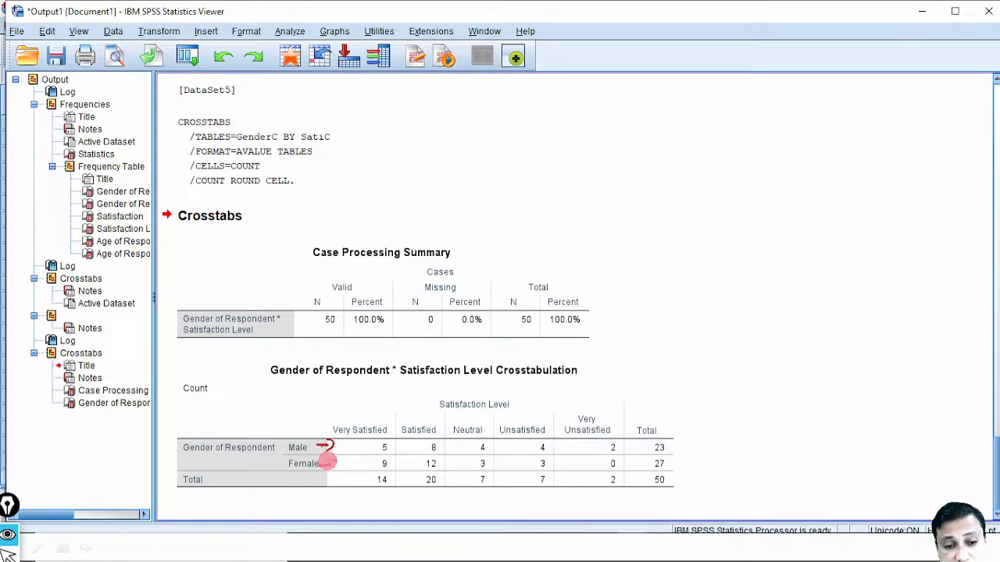
Examine the male and female counts and the totals for each satisfaction level in the Gender of Respondent by Satisfaction Level crosstabulation
left_click_drag(386, 455, 374, 455)
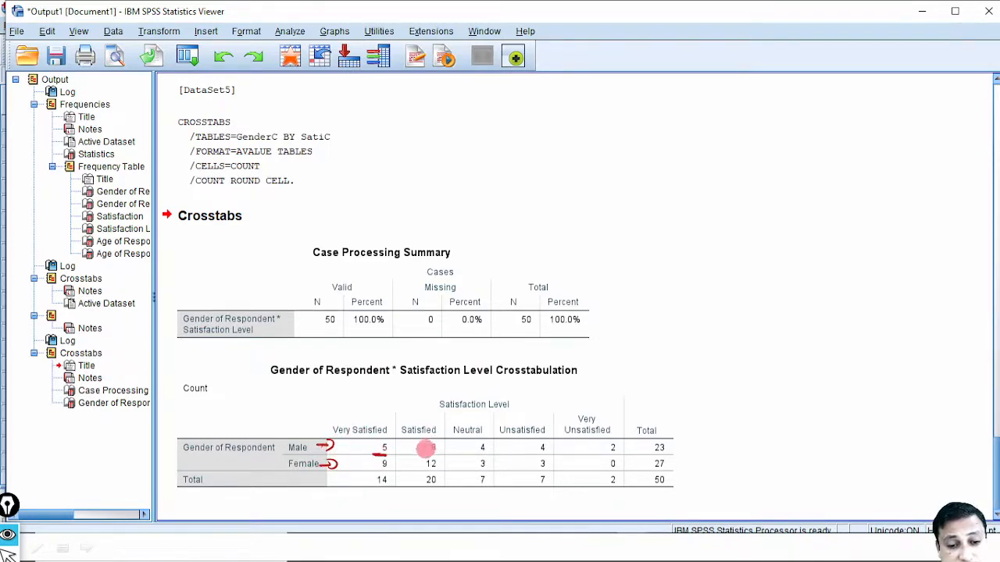
left_click_drag(434, 452, 423, 451)
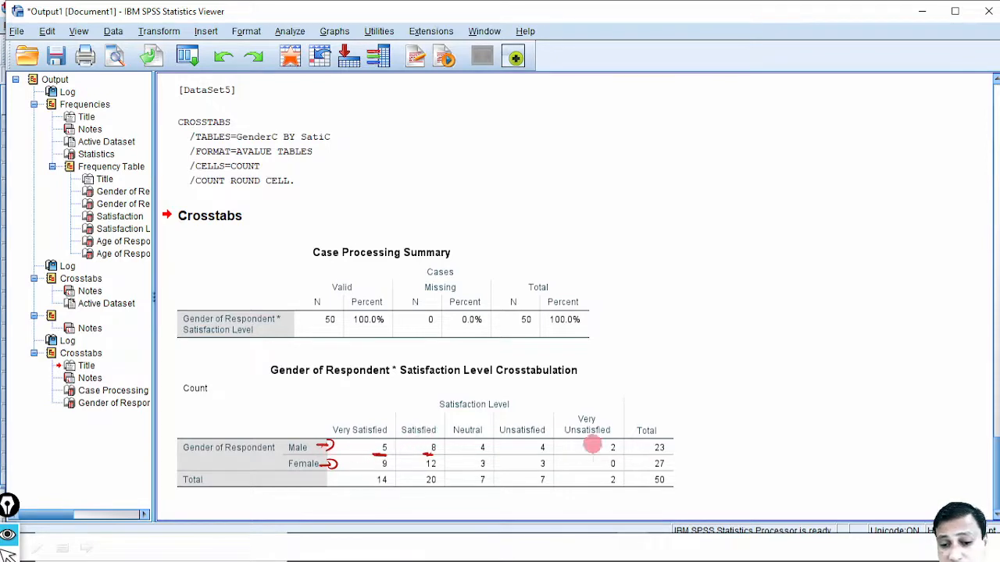
left_click_drag(656, 452, 650, 451)
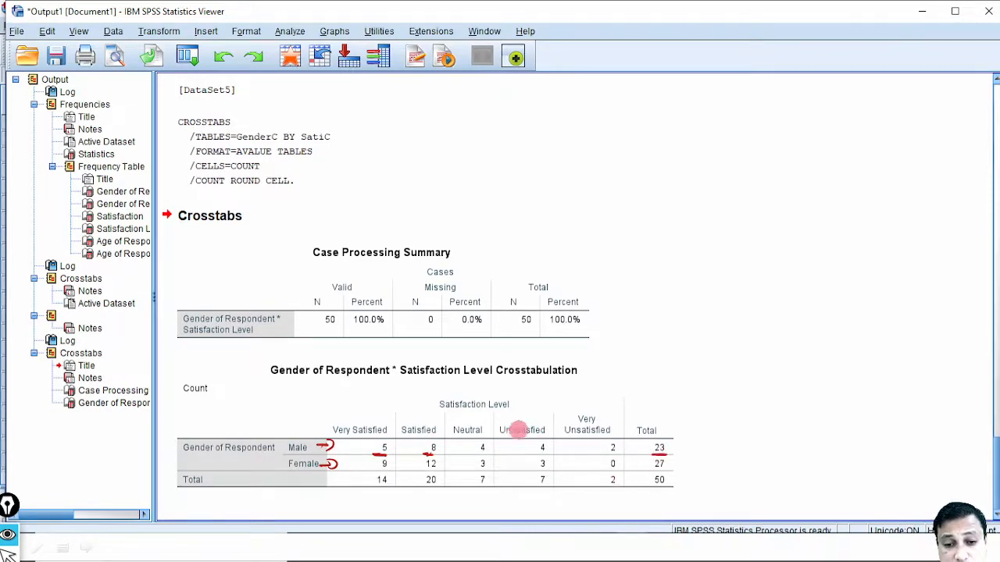
mouse_move(538, 475)
left_mouse_down()
mouse_move(540, 486)
mouse_move(536, 472)
left_mouse_up()
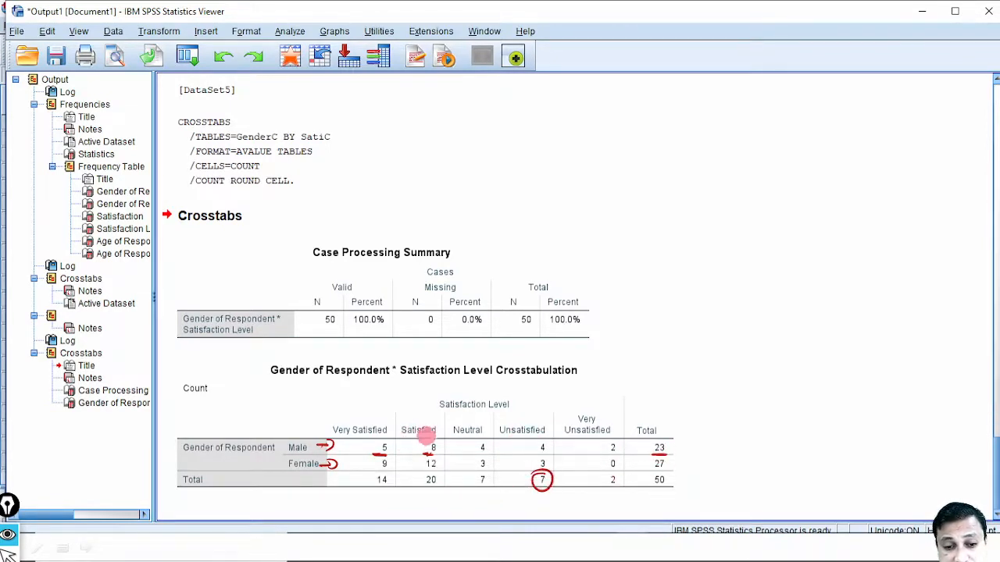
left_click_drag(421, 468, 432, 467)
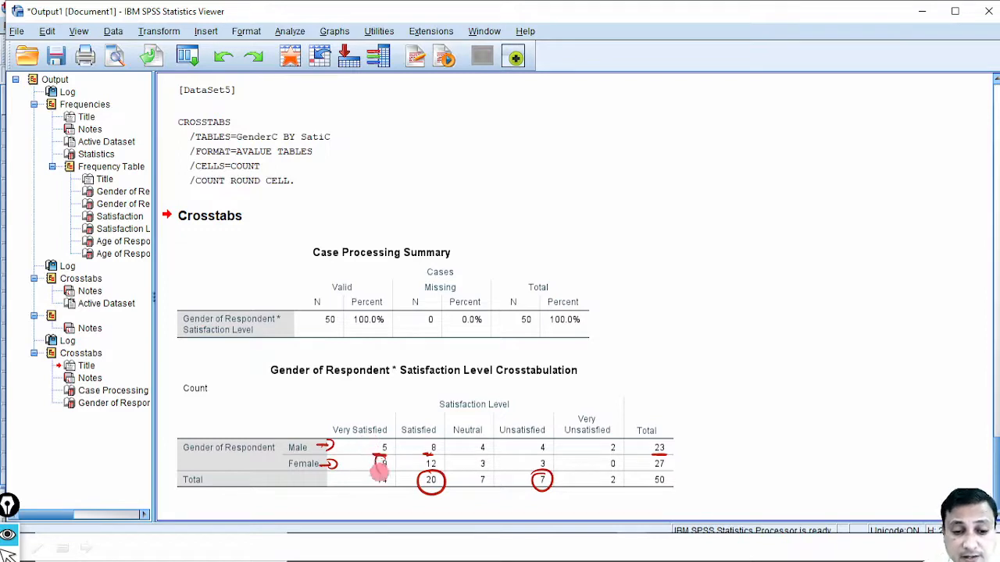
left_click_drag(380, 467, 382, 455)
mouse_move(518, 464)
left_mouse_down()
mouse_move(529, 455)
mouse_move(485, 472)
mouse_move(482, 457)
left_mouse_up()
left_click_drag(609, 453, 586, 476)
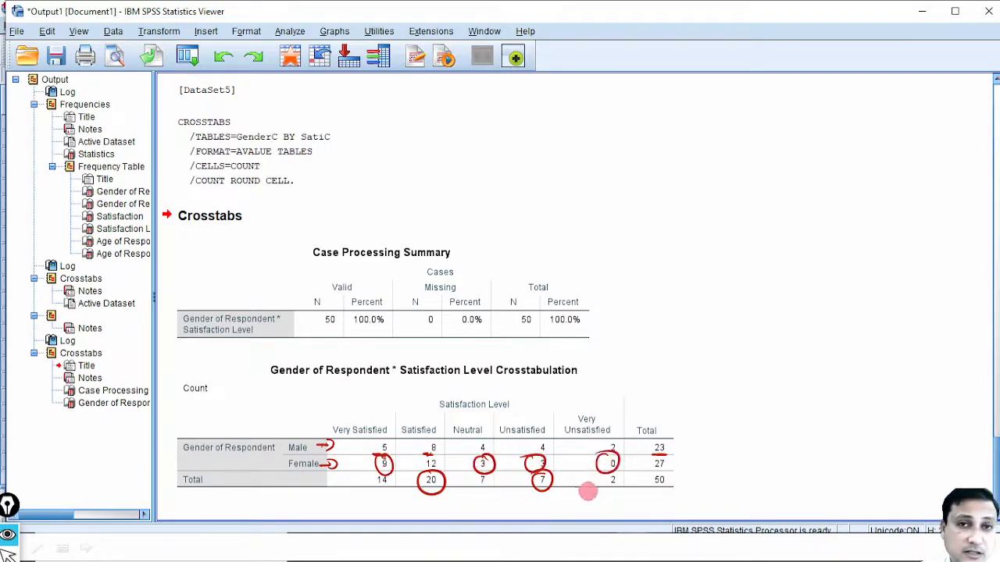
key("e")
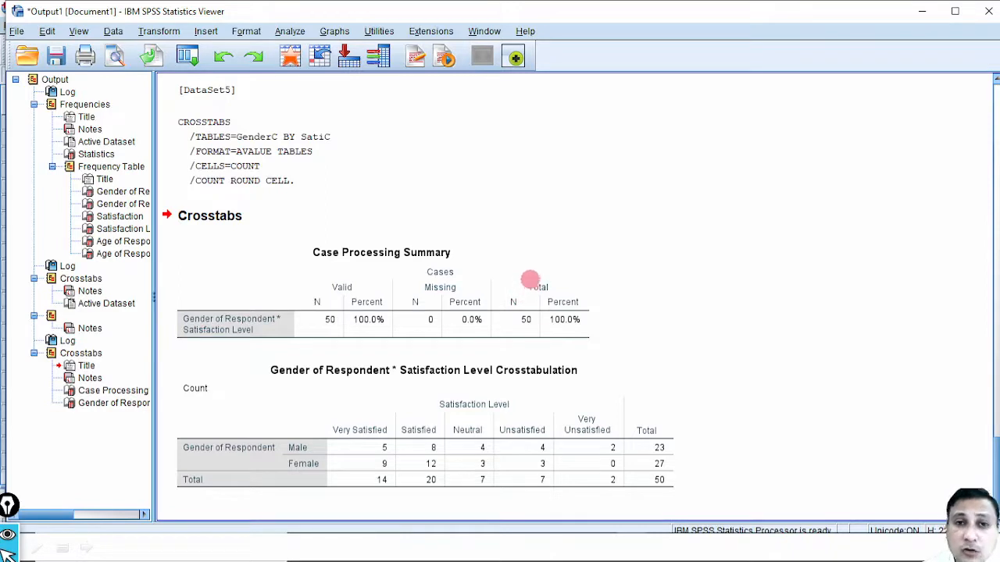
key("Right")
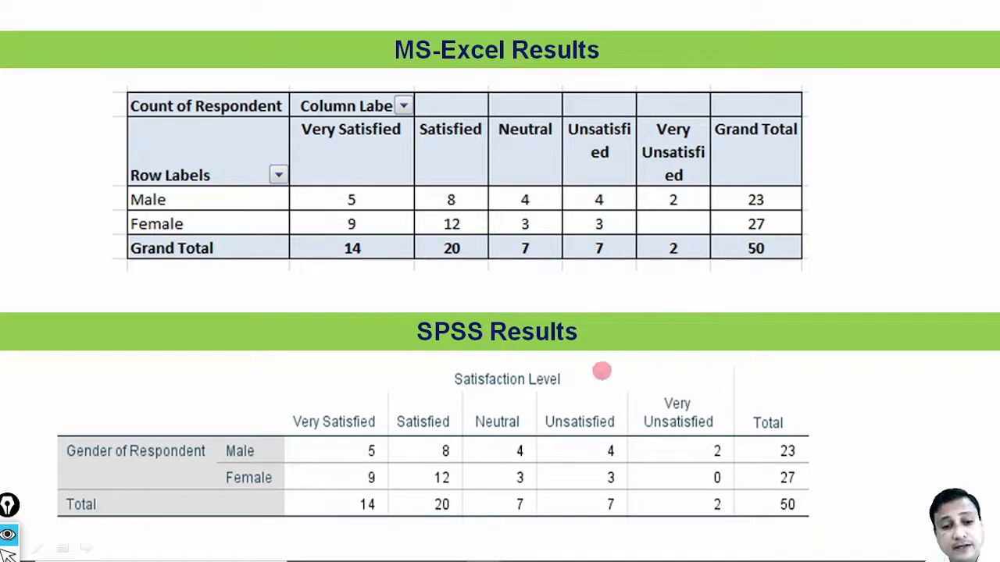
mouse_move(361, 283)
left_mouse_down()
mouse_move(359, 367)
mouse_move(380, 354)
mouse_move(368, 268)
mouse_move(383, 283)
left_mouse_up()
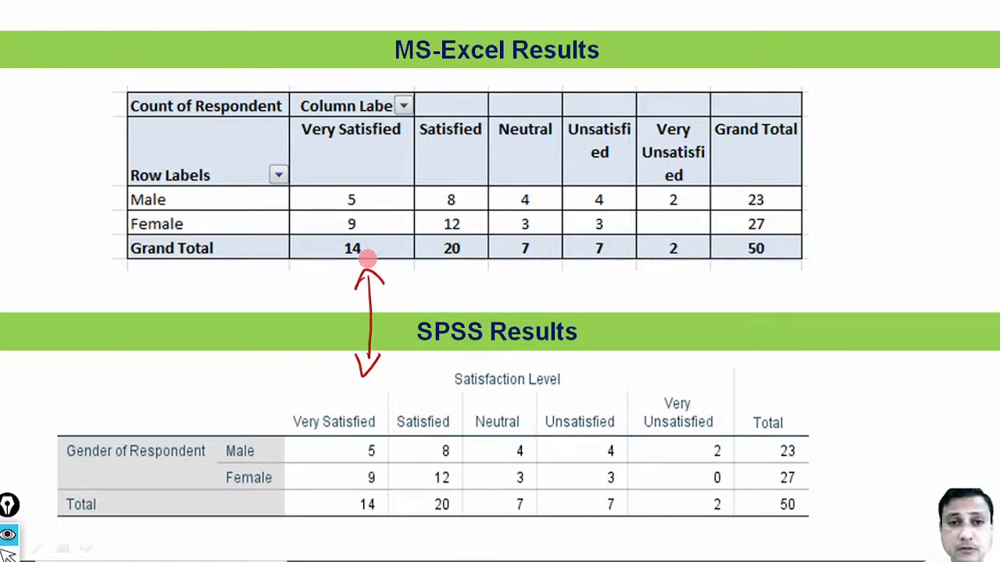